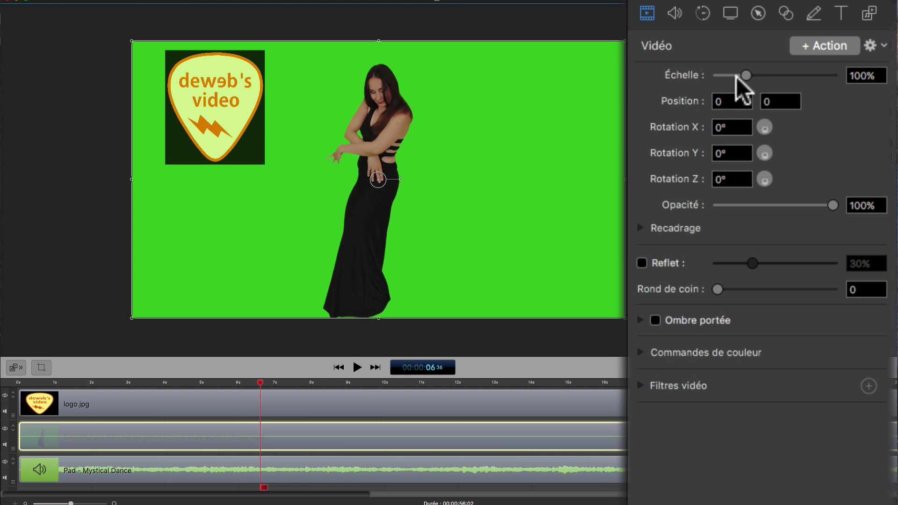
- Scale the green-screen dancer clip to 104% and set its horizontal position to 10
mouse_move(737, 77)
mouse_down()
mouse_move(723, 74)
mouse_move(740, 75)
mouse_up()
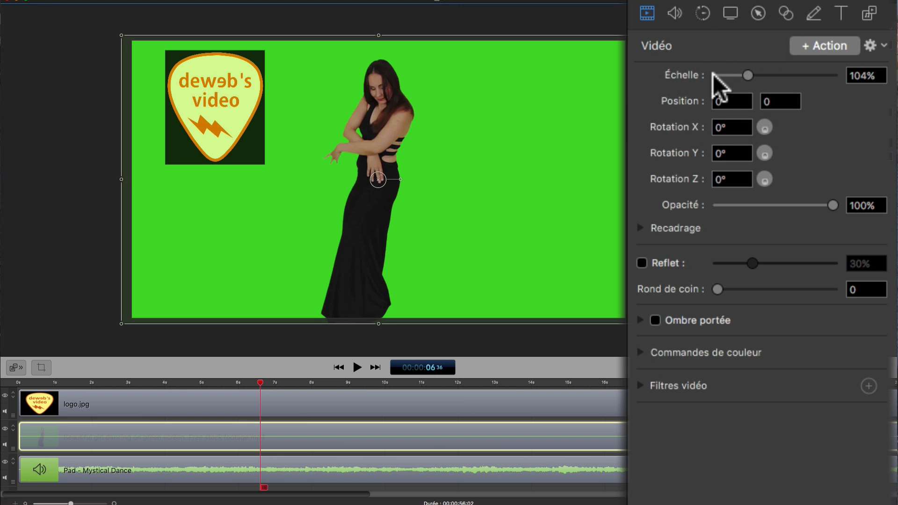
click(715, 101)
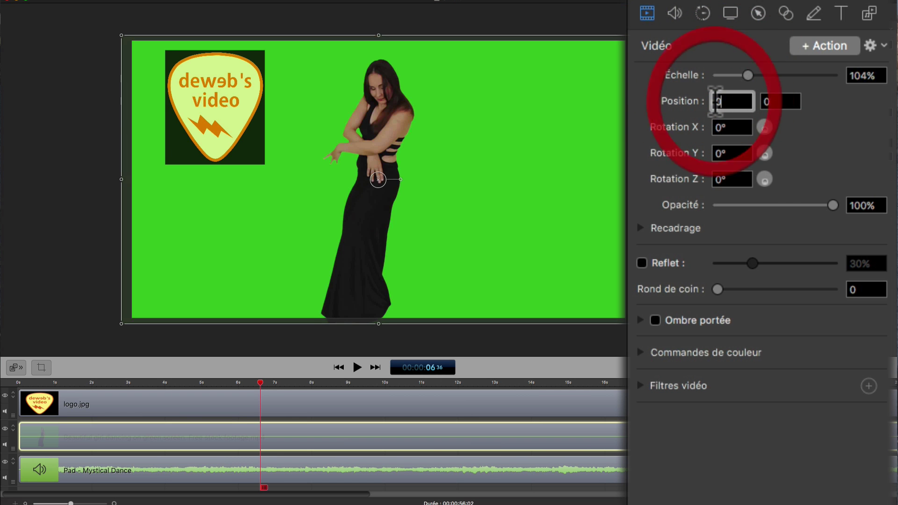
text(1)
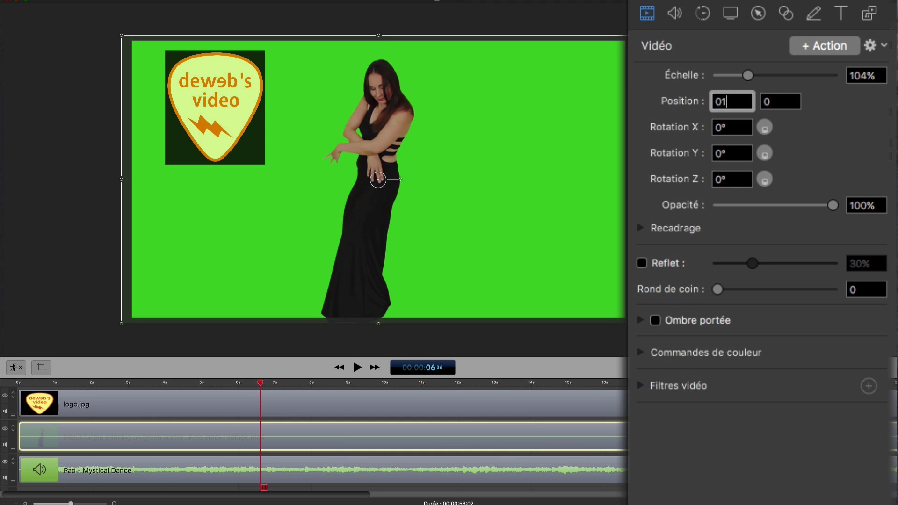
text(0)
key(Return)
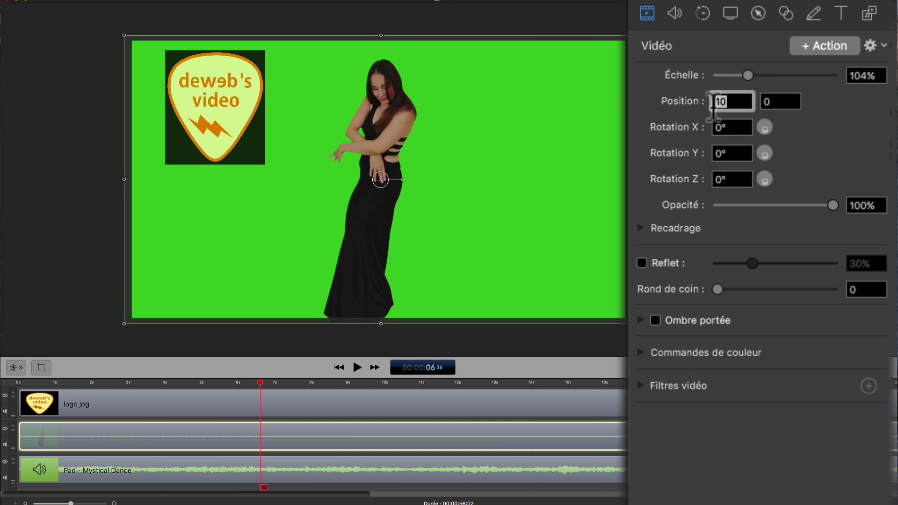
- Try a horizontal position of 150 for the dancer clip, and return its horizontal position to 0
text(150)
key(Return)
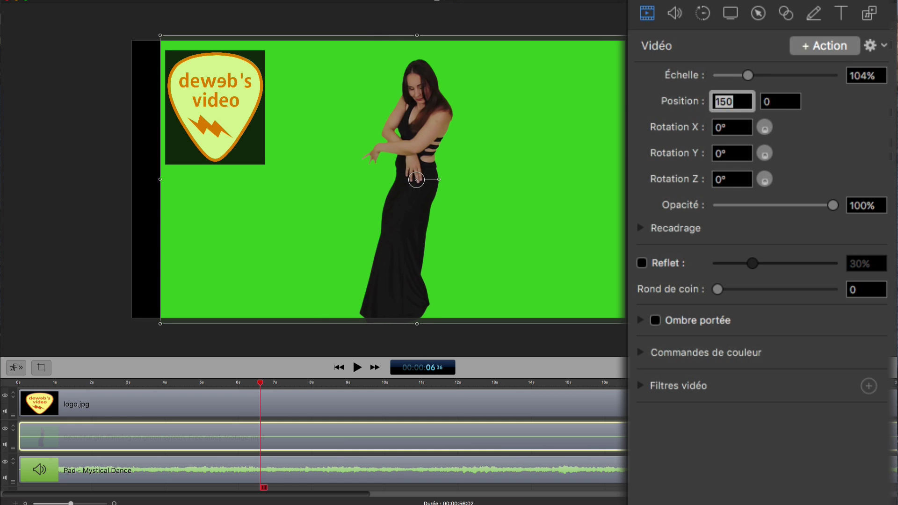
text(0)
key(Return)
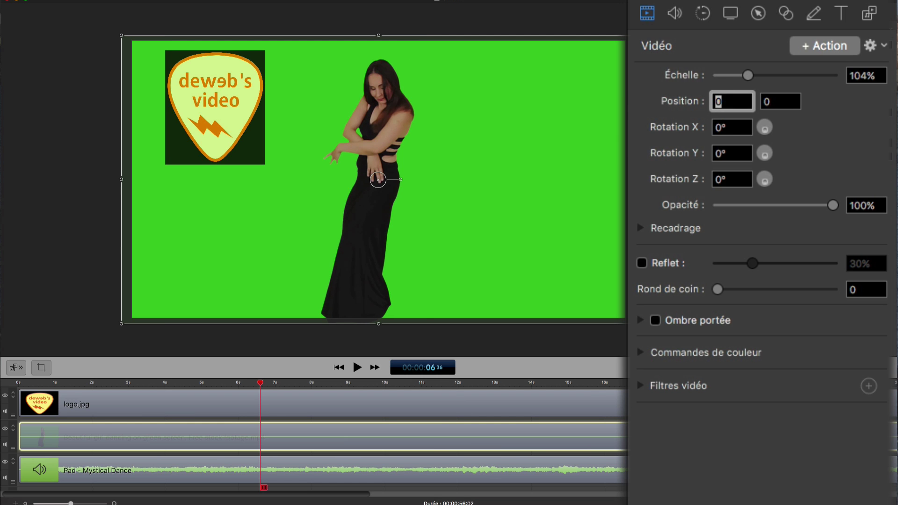
click(776, 101)
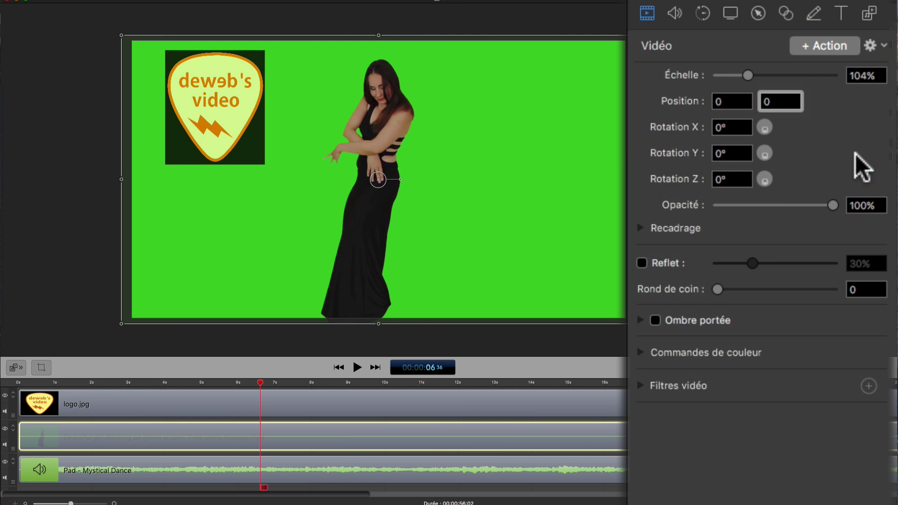
key(Return)
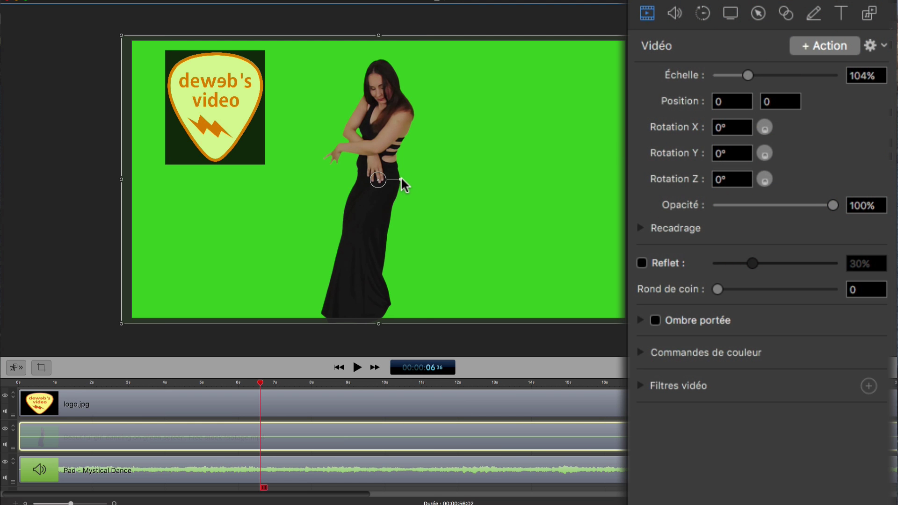
- Try out rotations on the dancer clip, and reset its Y rotation to 0°
mouse_move(401, 179)
mouse_down()
mouse_move(401, 189)
mouse_move(410, 176)
mouse_up()
drag(756, 131, 756, 158)
click(730, 128)
click(754, 156)
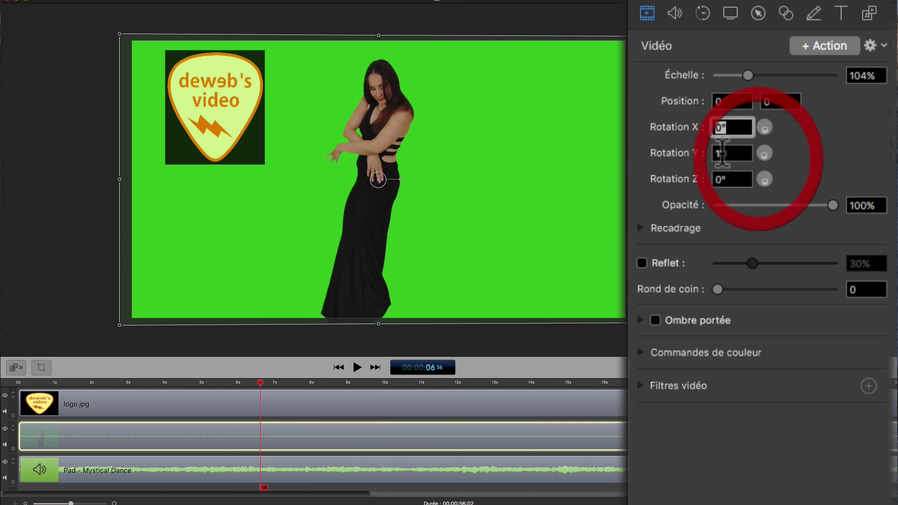
text(0)
key(Return)
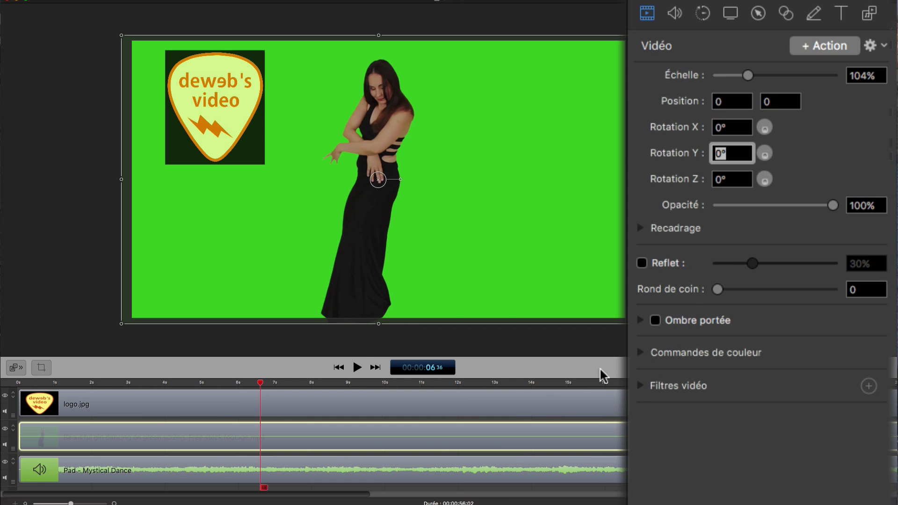
- Add a video action to the logo.jpg clip at the playhead
click(207, 402)
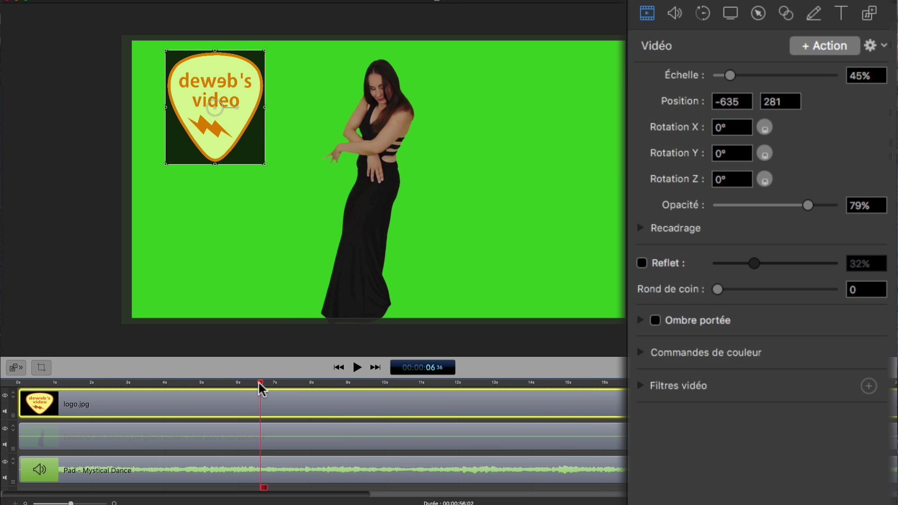
click(827, 46)
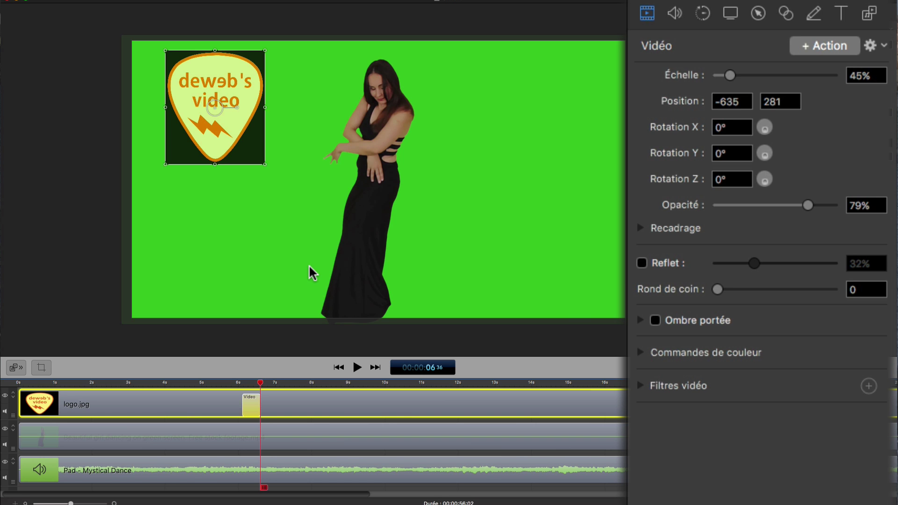
- Set the default duration for video actions to 1 second in the timeline preferences
key(super+comma)
click(335, 108)
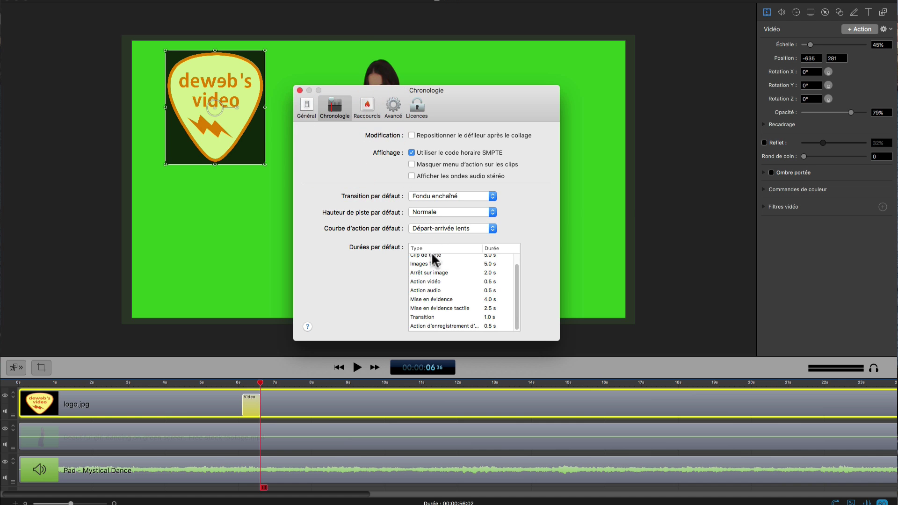
scroll(432, 260, up, 1)
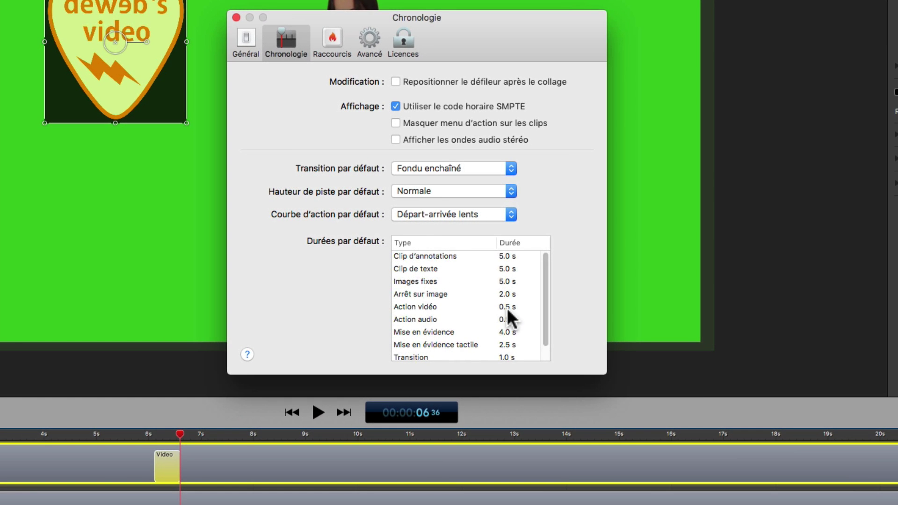
click(503, 303)
click(504, 304)
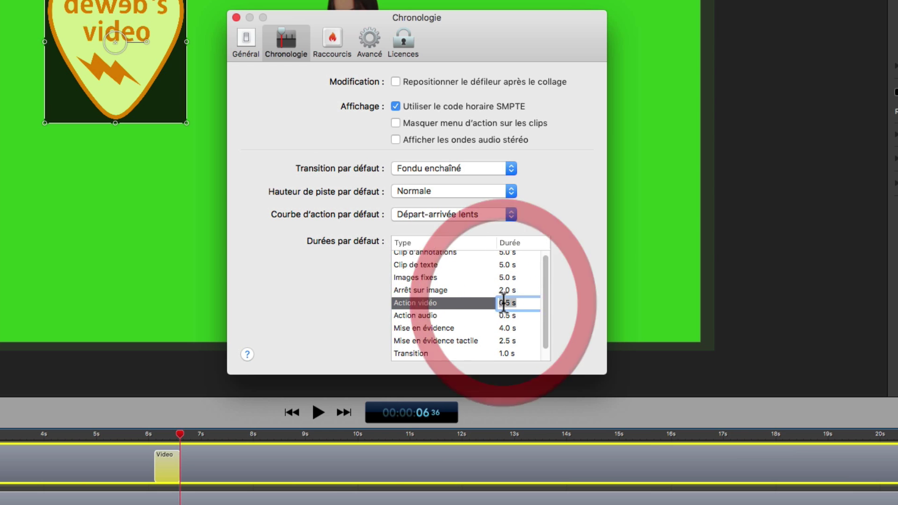
text(1)
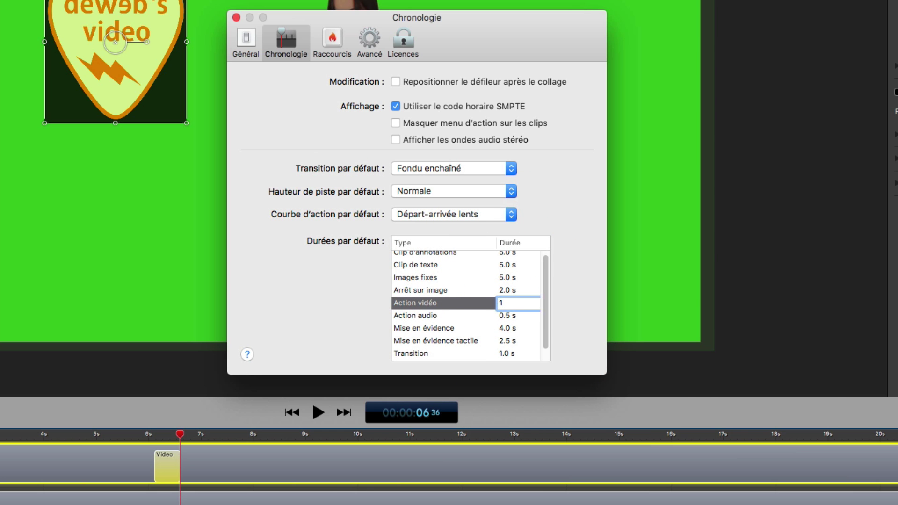
key(Return)
key(super+w)
- Replace the logo clip's video action with a new one that scales it to 30% and rotates it to X -28° and Y 52°
click(166, 473)
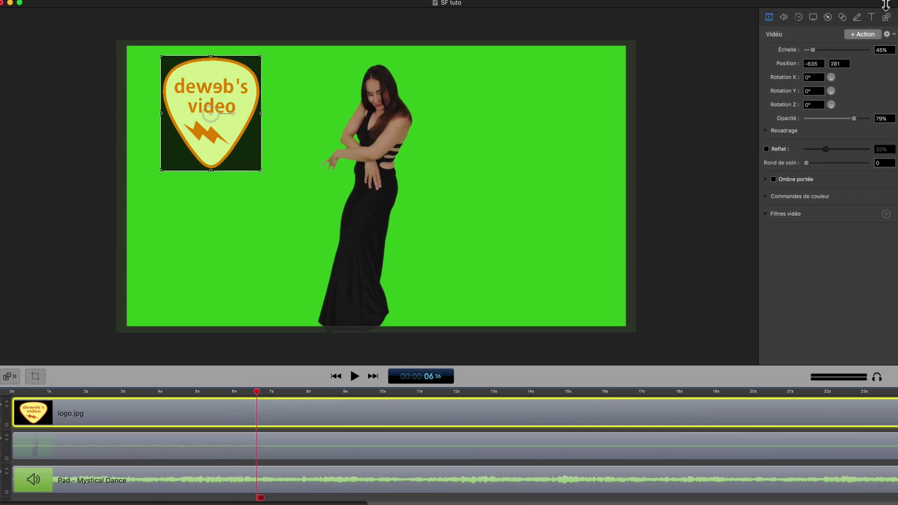
click(862, 35)
click(829, 61)
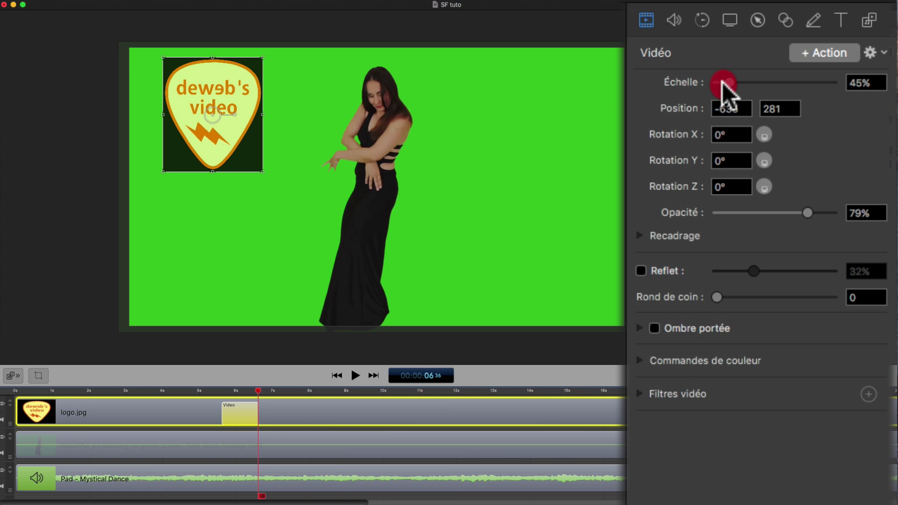
drag(722, 82, 719, 90)
mouse_move(759, 136)
mouse_down()
mouse_move(764, 164)
mouse_move(744, 164)
mouse_move(741, 174)
mouse_move(759, 143)
mouse_up()
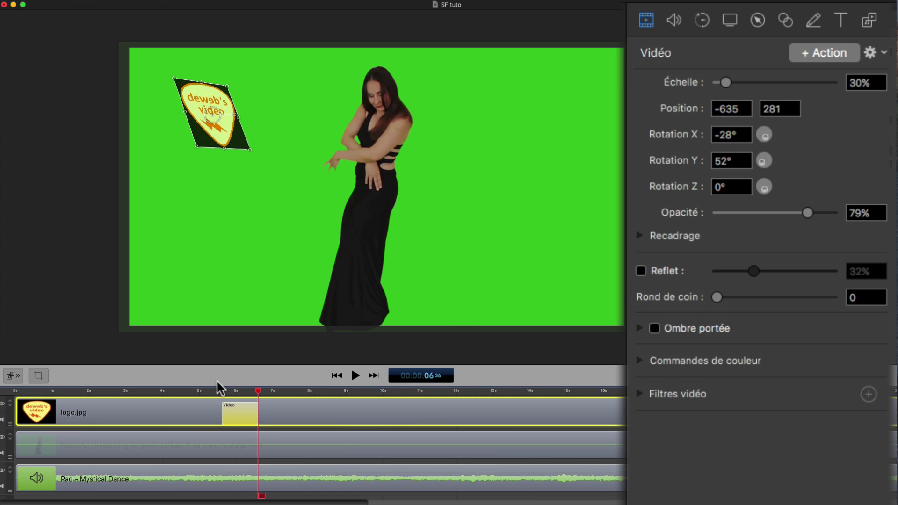
- Preview the logo animation by playing the timeline from about 4.5 seconds until after the video action
drag(257, 395, 203, 402)
click(182, 395)
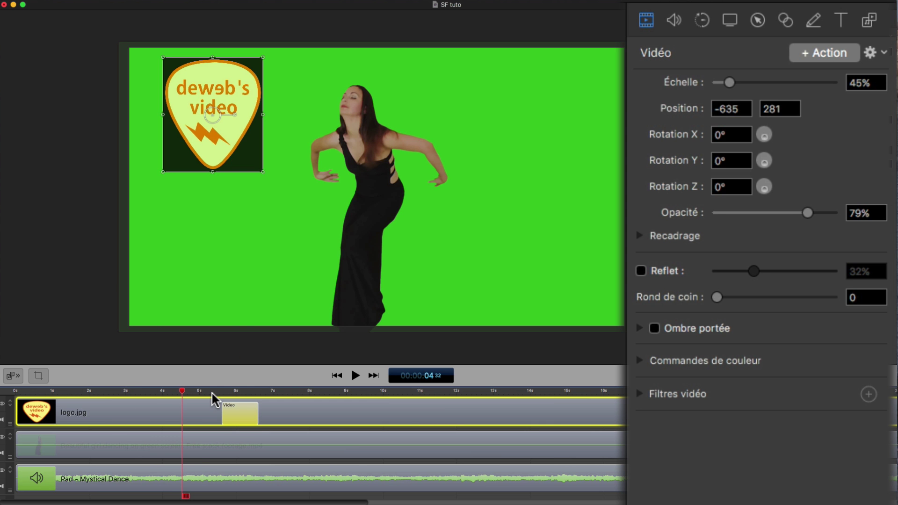
key(space)
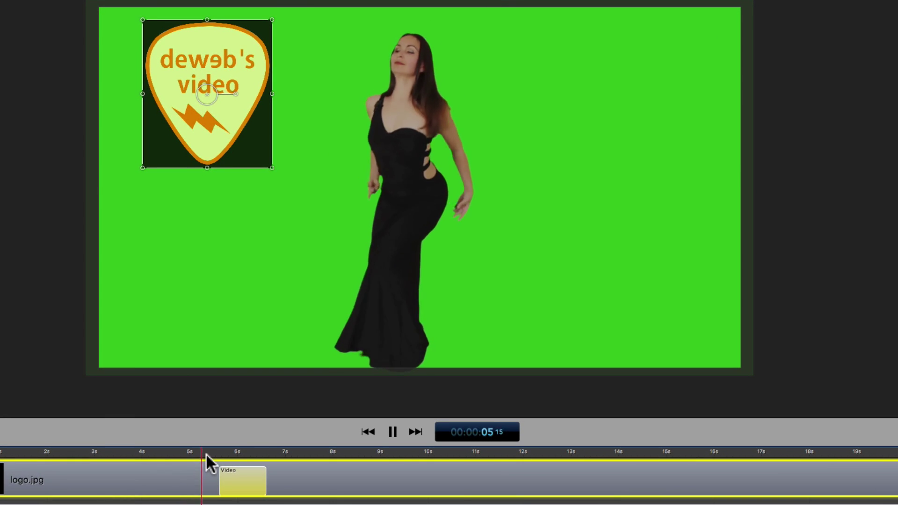
key(space)
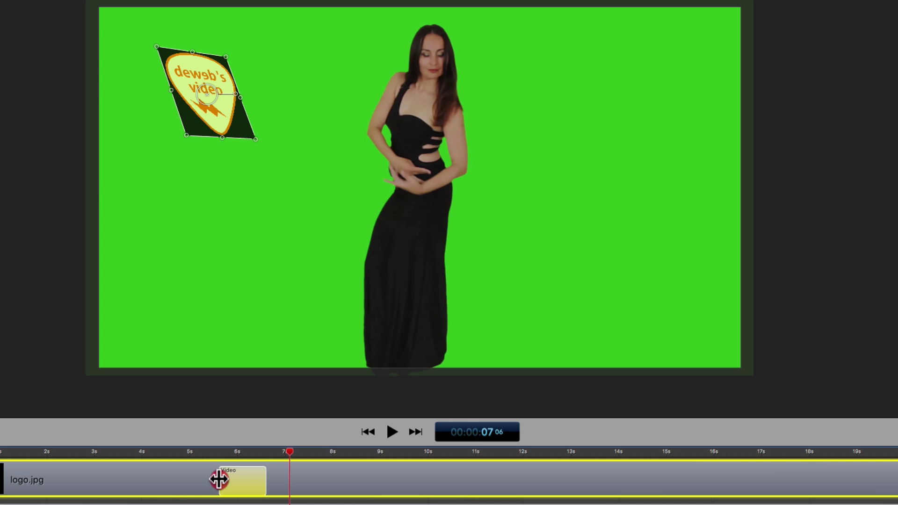
- Extend the video action so it starts at about 3.8 seconds, and play back the slower logo animation
drag(220, 482, 131, 486)
click(116, 450)
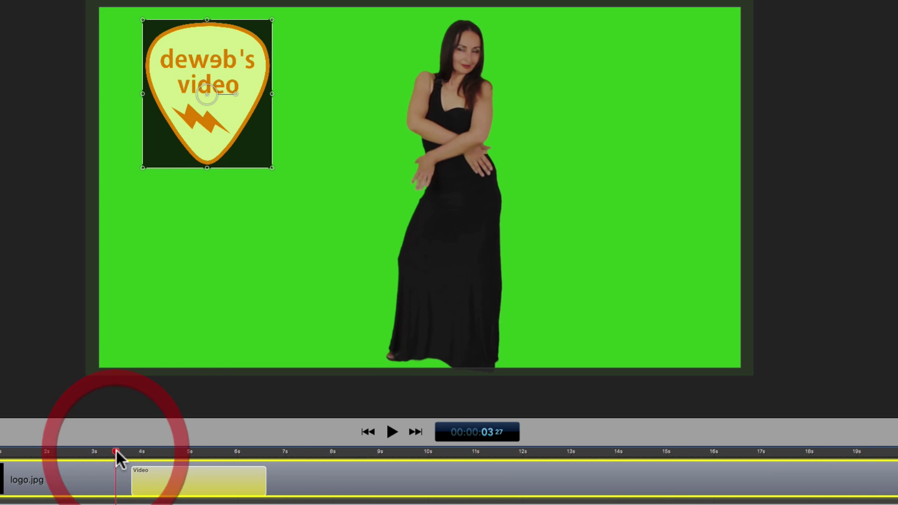
key(space)
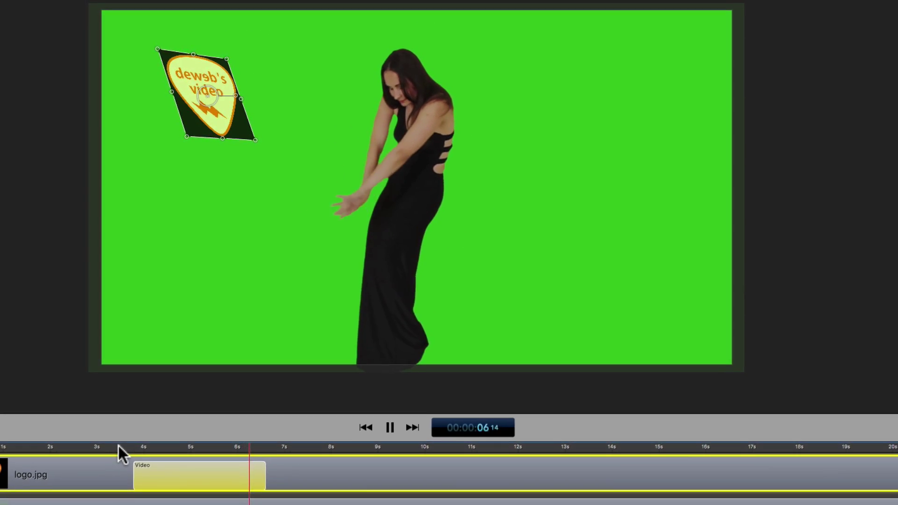
key(space)
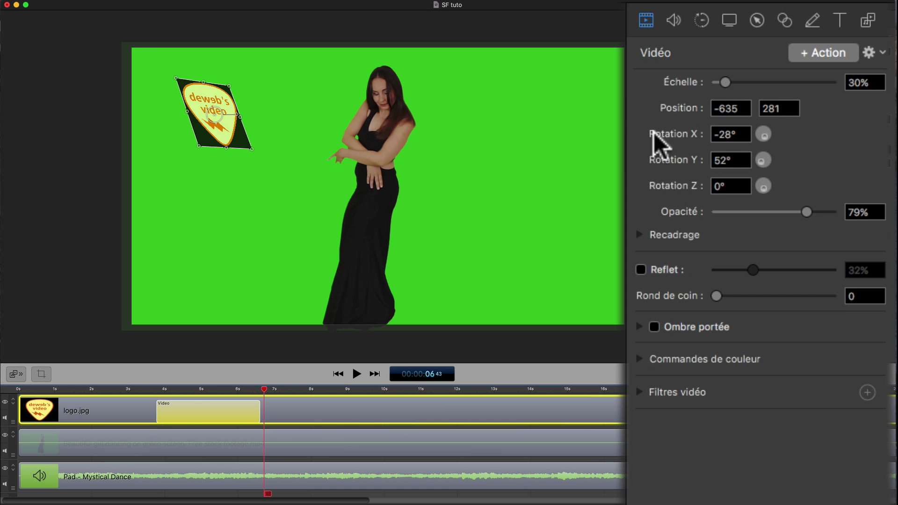
- Delete the video action from the logo clip
click(224, 409)
key(Delete)
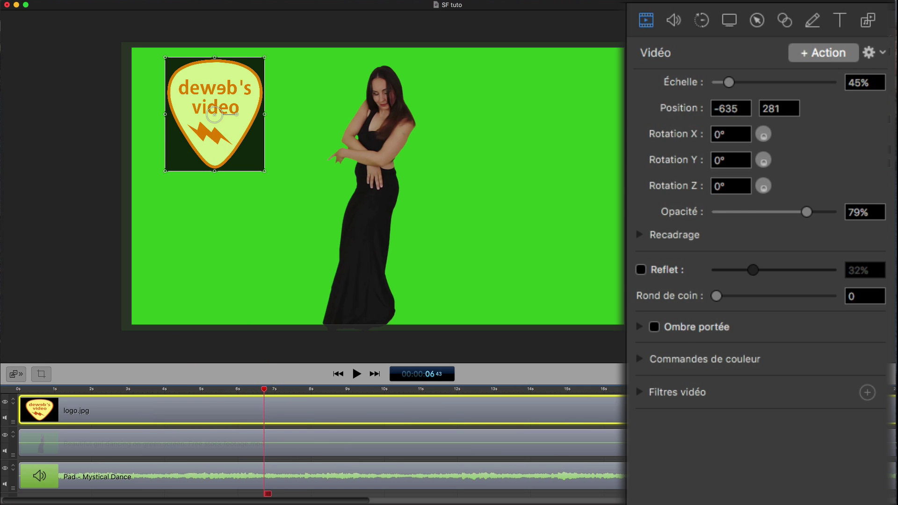
click(872, 52)
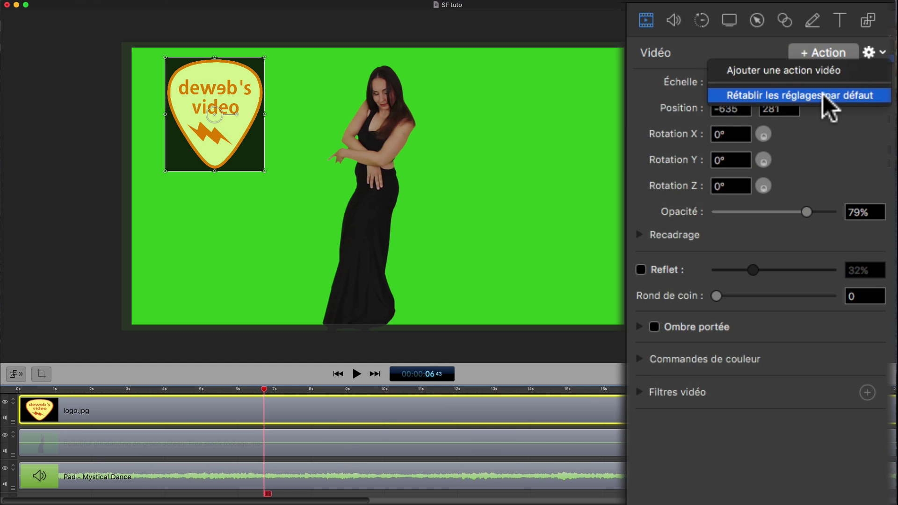
click(755, 45)
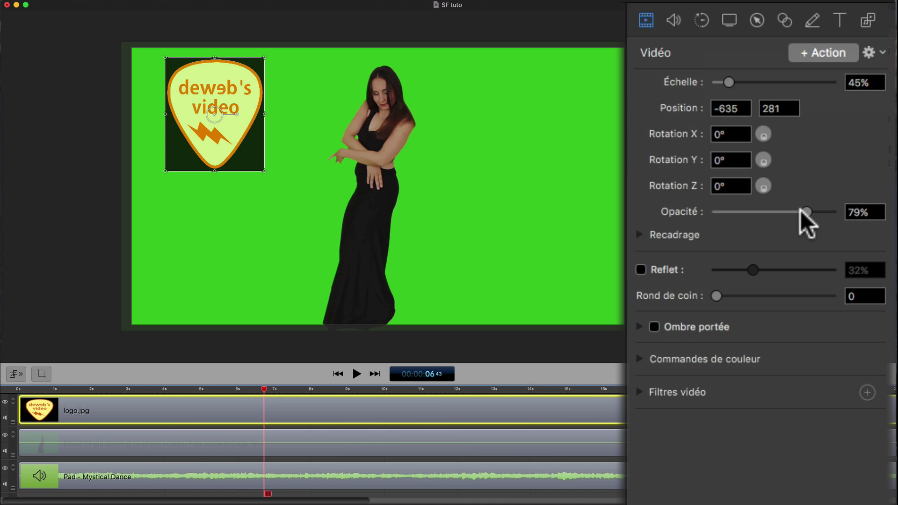
- Set the logo's opacity to 100% and adjust its crop on the left, right, top and bottom edges
drag(801, 211, 860, 208)
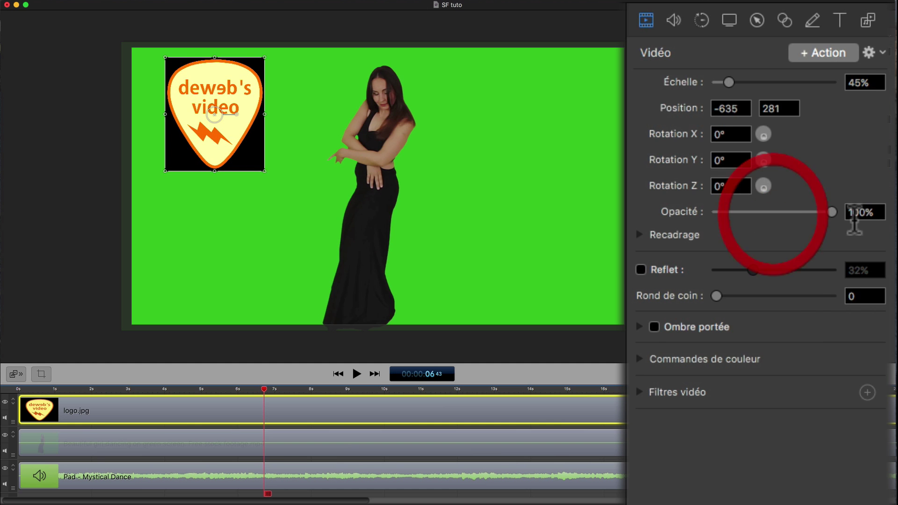
click(633, 233)
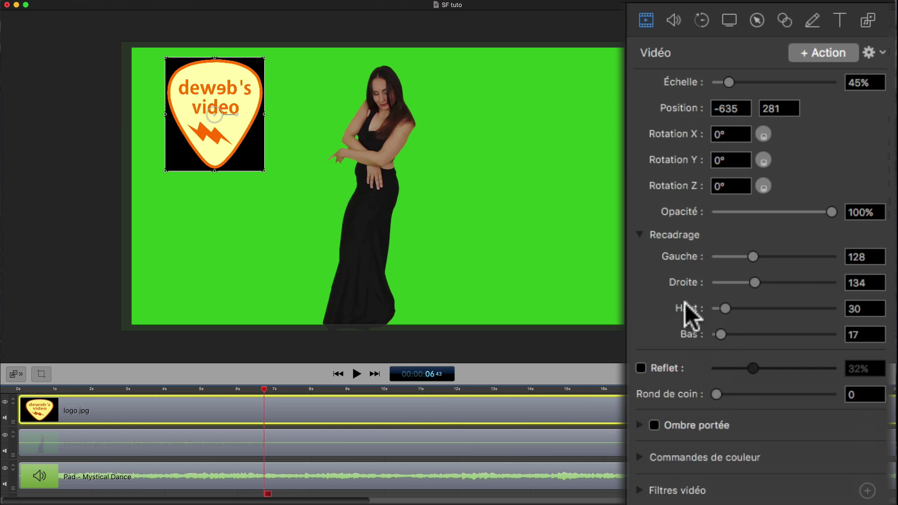
drag(746, 256, 759, 283)
drag(725, 308, 717, 345)
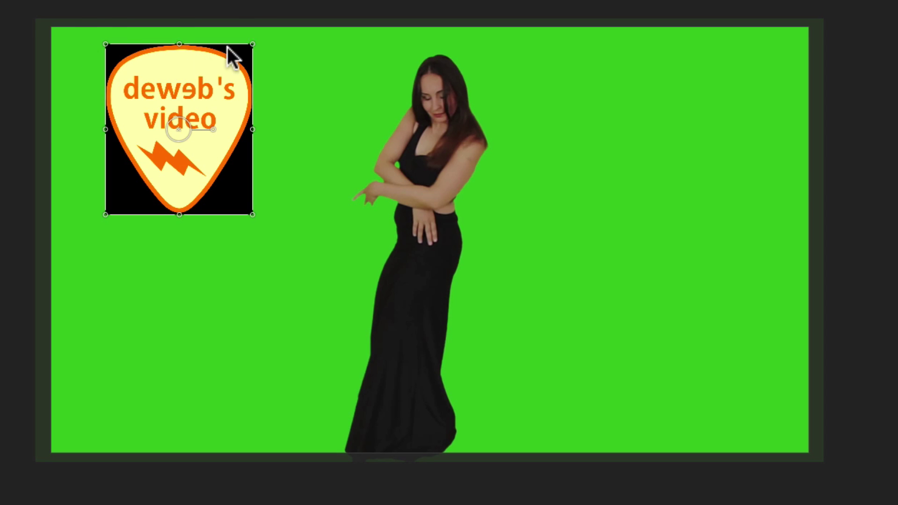
- Scale the logo to 44% and crop it directly in the canvas to 137 left, 144 right, 34 top and 20 bottom
mouse_move(252, 43)
mouse_down()
mouse_move(257, 38)
mouse_move(249, 45)
mouse_up()
key(ctrl)
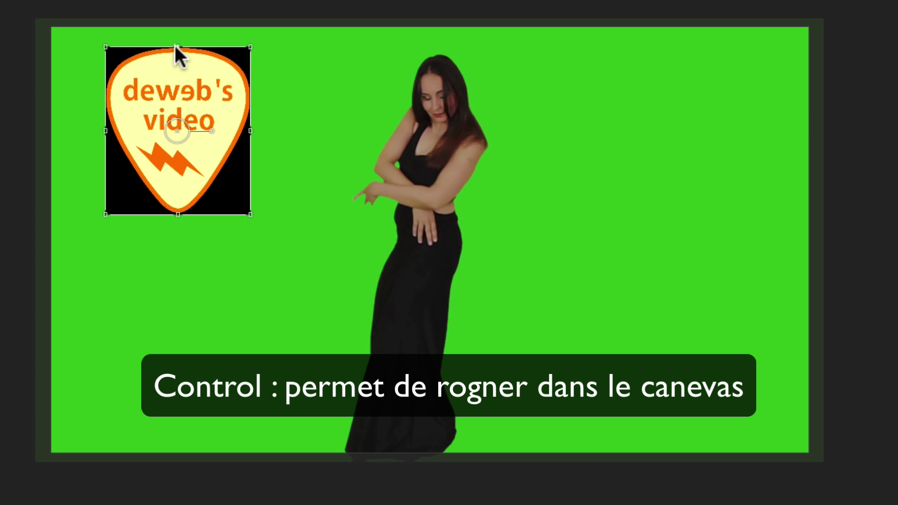
drag(175, 45, 179, 43)
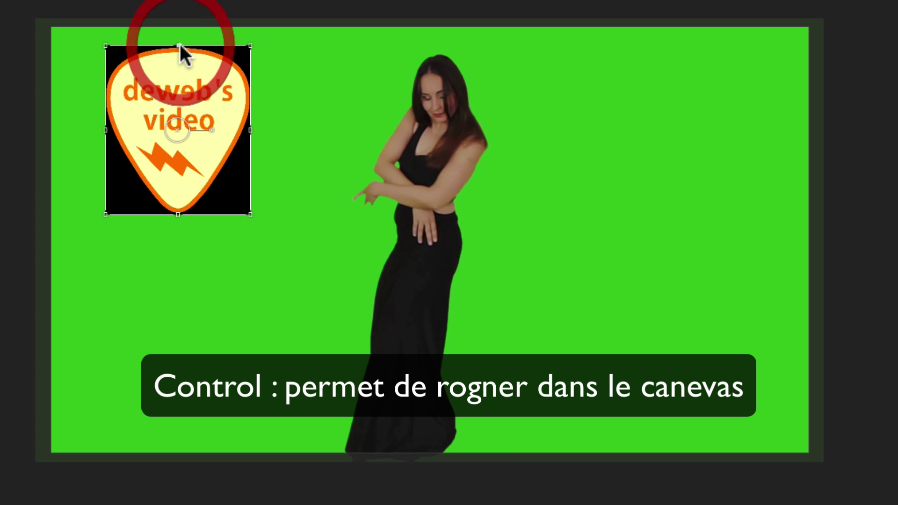
key(ctrl)
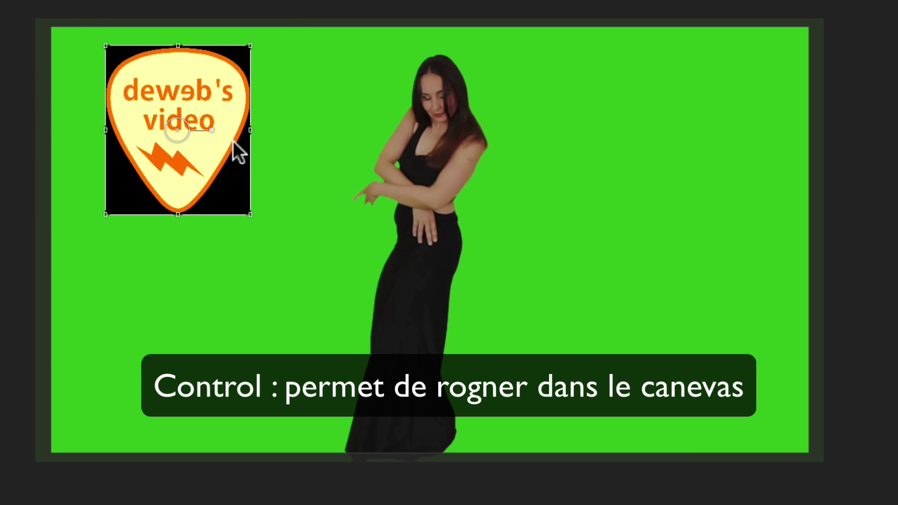
drag(248, 132, 252, 131)
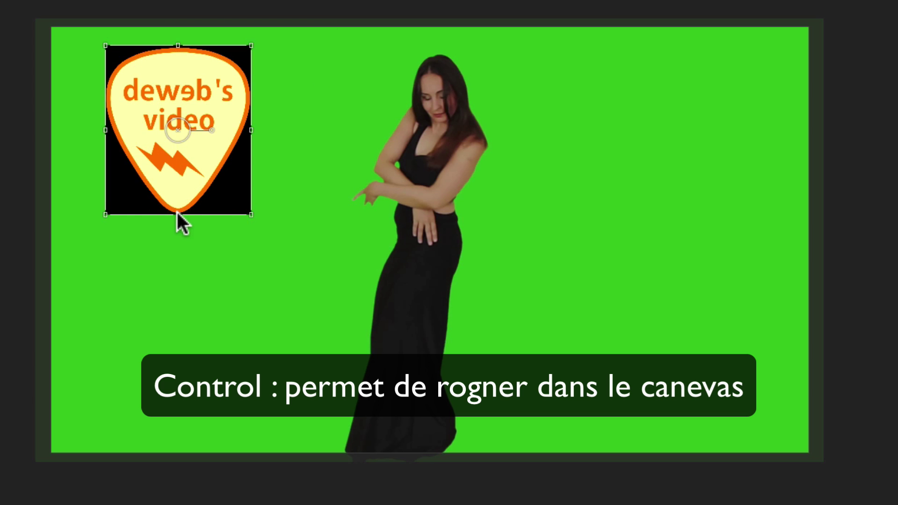
drag(176, 214, 175, 217)
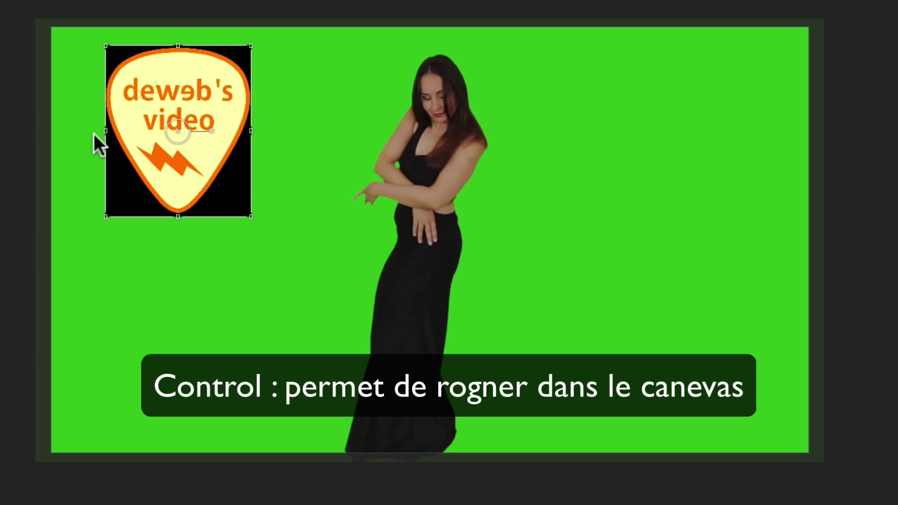
drag(107, 130, 104, 128)
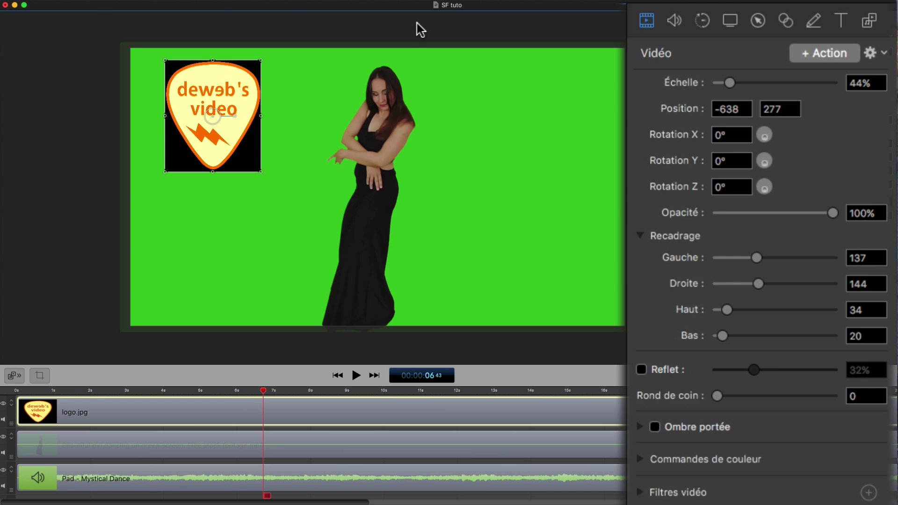
- Try a reflection on the logo at 100% and 73%, and turn the reflection off
click(640, 370)
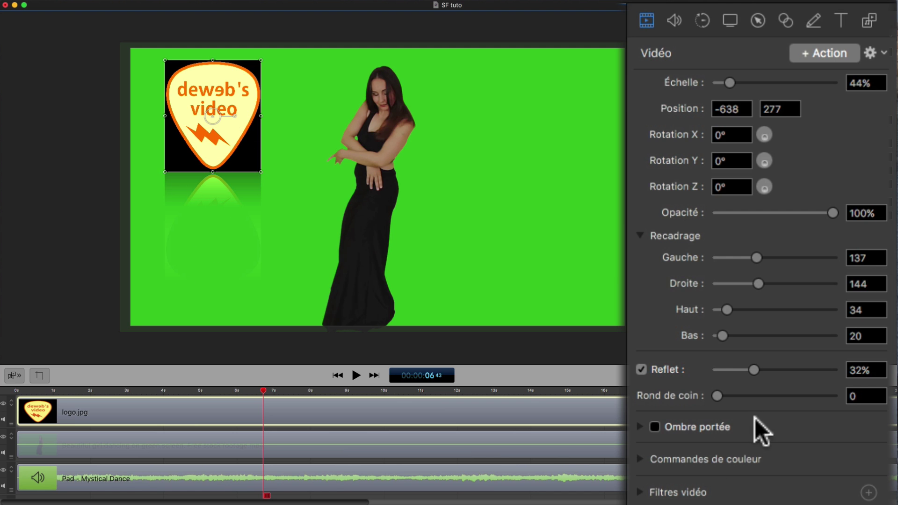
drag(751, 368, 880, 394)
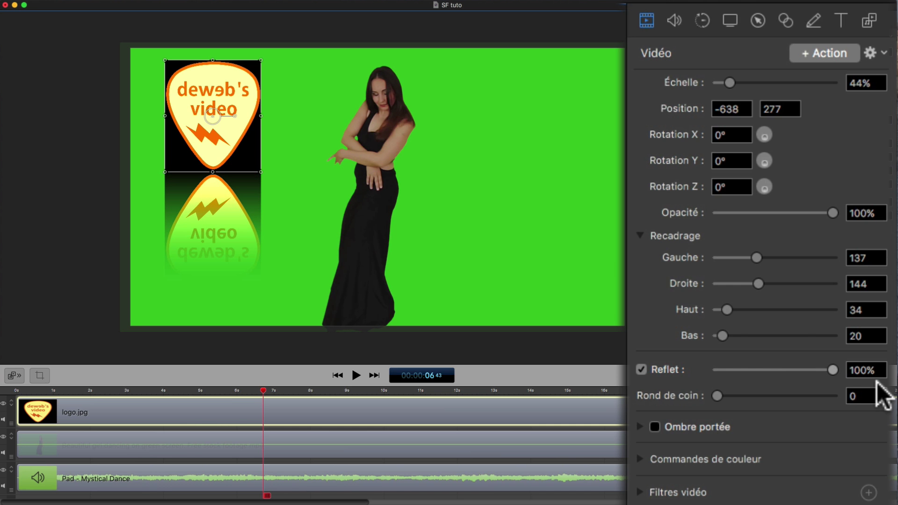
click(866, 370)
drag(824, 369, 790, 370)
click(641, 369)
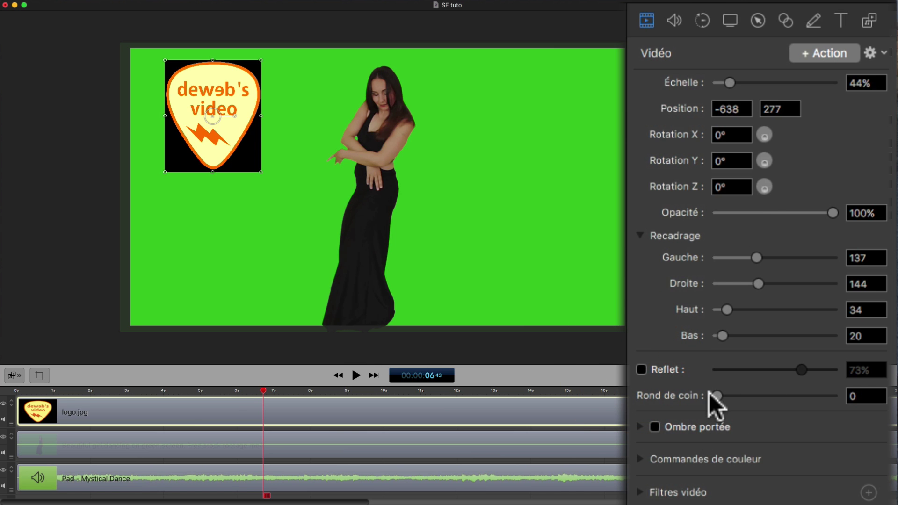
- Try rounding the logo's corners with values of 400 and 600, and reset the corner radius to 0
drag(710, 394, 857, 412)
double_click(856, 400)
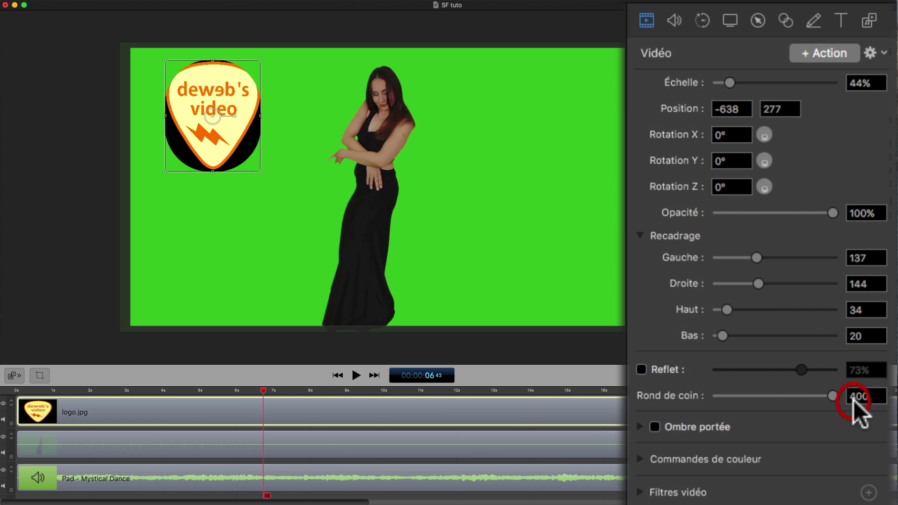
text(600)
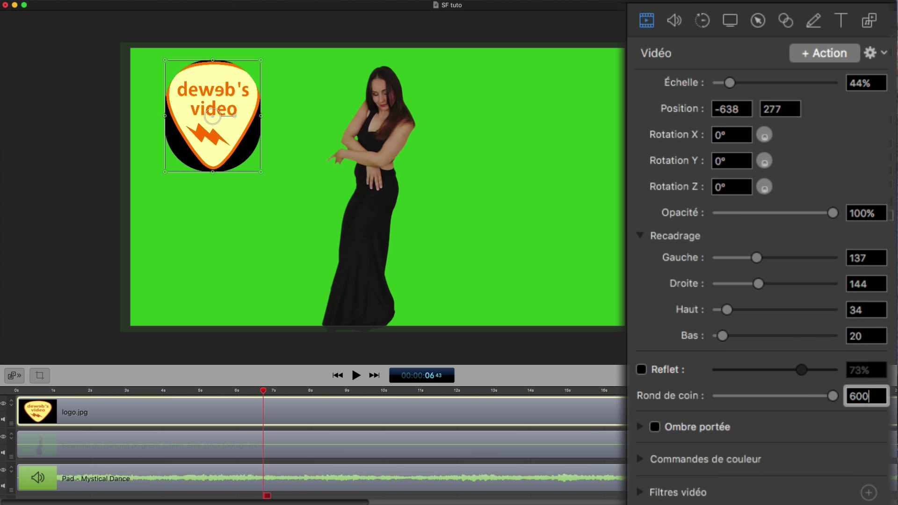
key(Return)
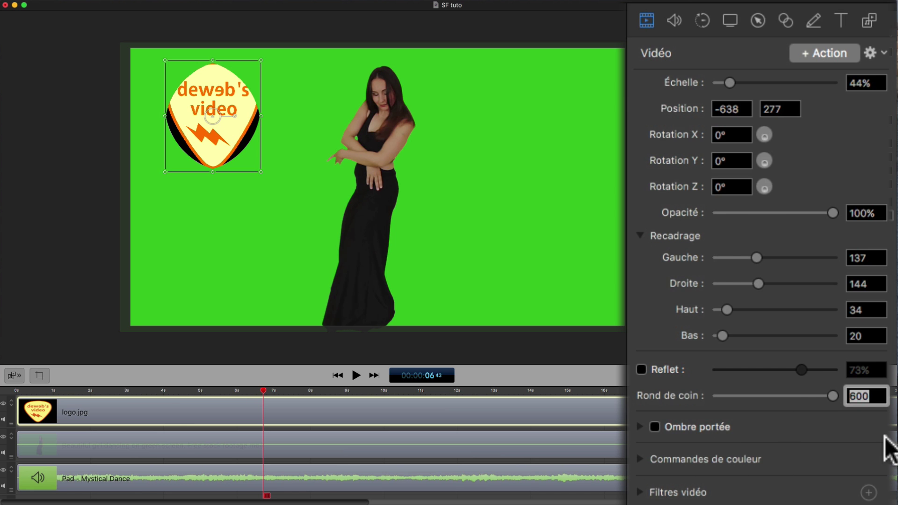
drag(869, 399, 796, 395)
text(0)
key(Return)
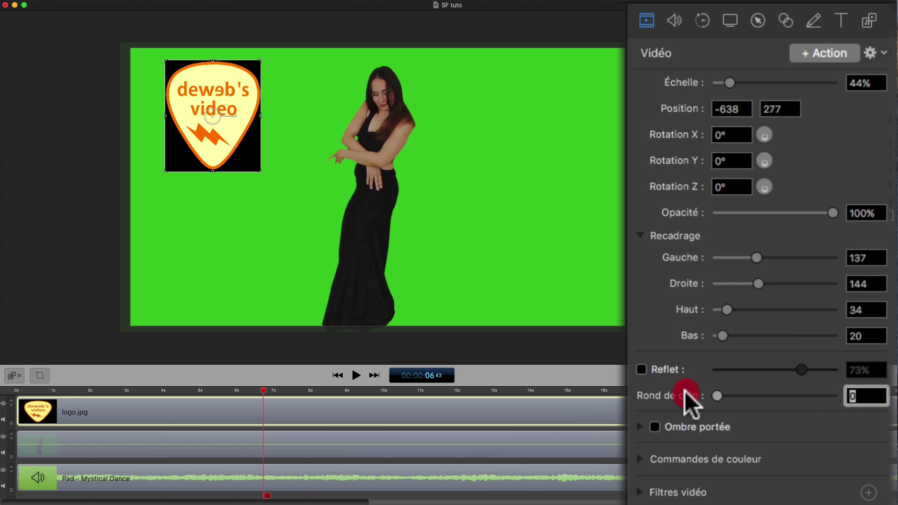
- Raise the logo's corner rounding to the slider maximum of 400 once more and return it to 0
click(684, 393)
drag(715, 396, 836, 396)
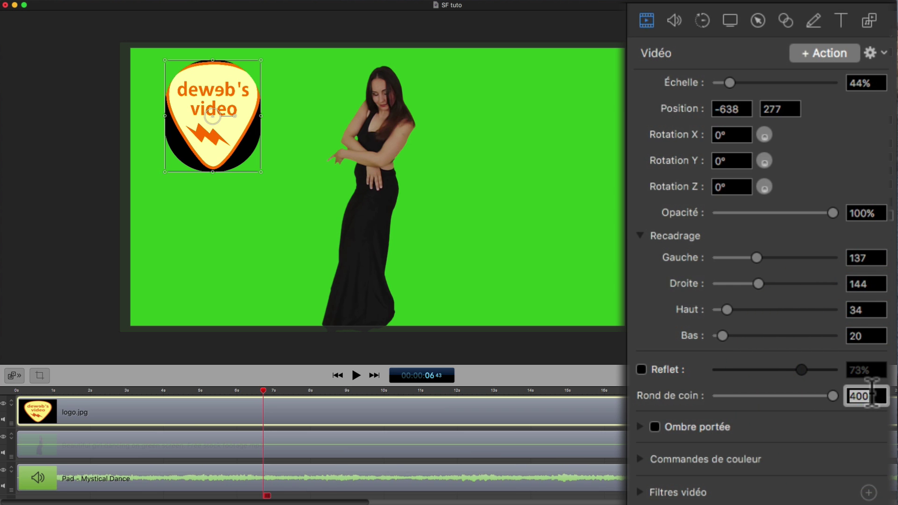
drag(861, 216, 796, 219)
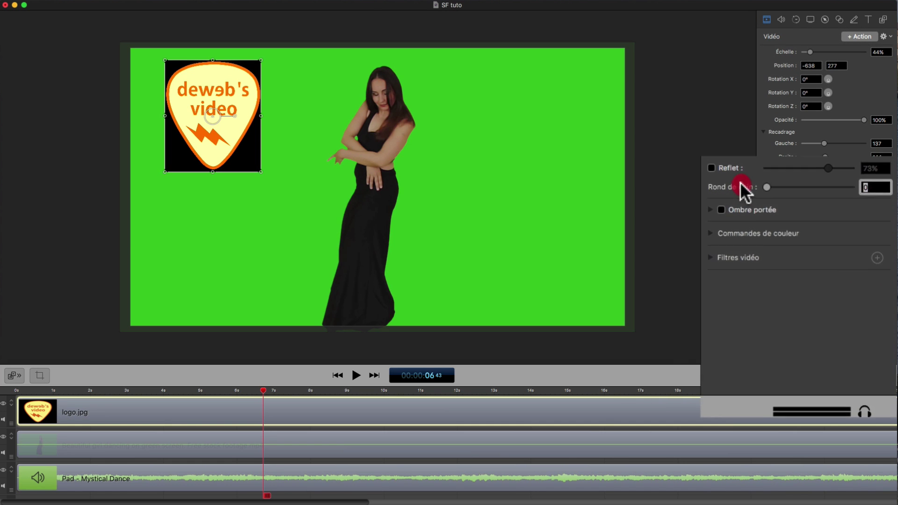
- Enable a drop shadow on the logo and change the shadow's colour to red
click(656, 187)
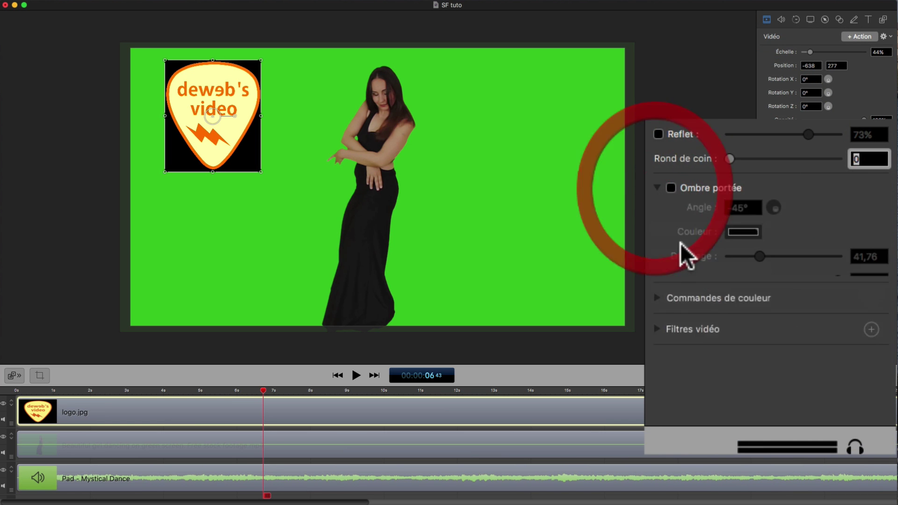
click(671, 187)
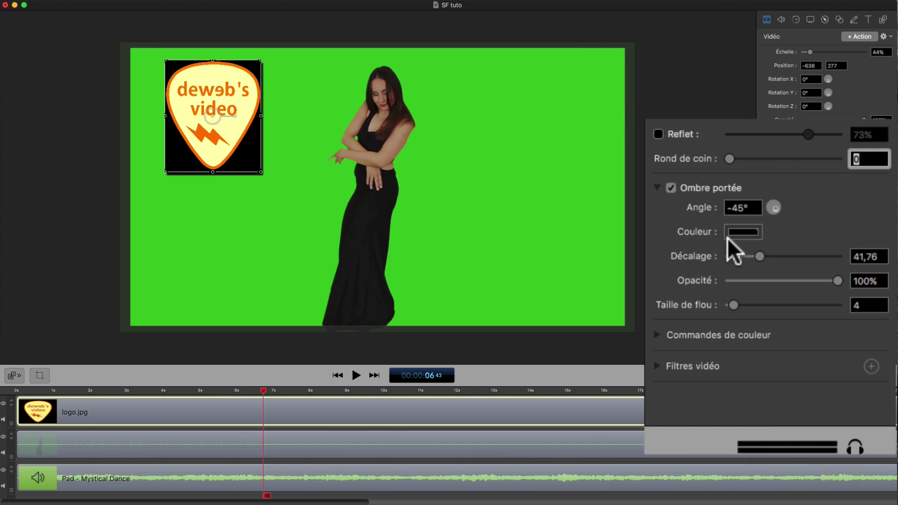
click(739, 232)
click(286, 347)
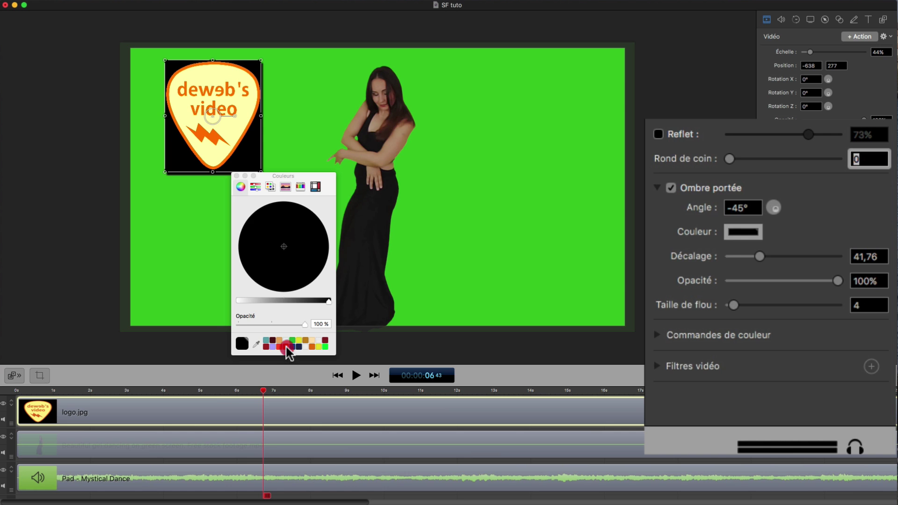
click(237, 176)
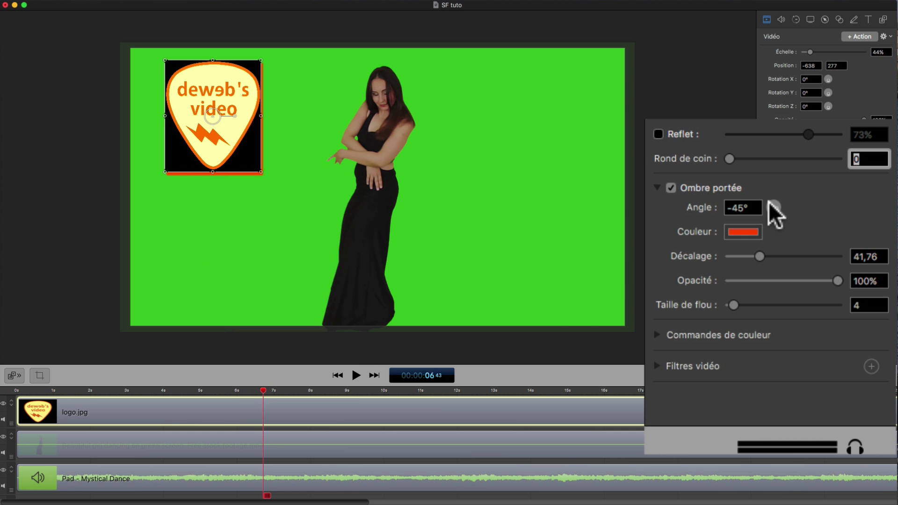
- Set the logo shadow's angle to -39°, offset to 150, blur size to 27.57 and opacity to 71%, and turn the shadow off
mouse_move(776, 207)
mouse_down()
mouse_move(787, 191)
mouse_move(766, 215)
mouse_move(783, 203)
mouse_move(776, 210)
mouse_up()
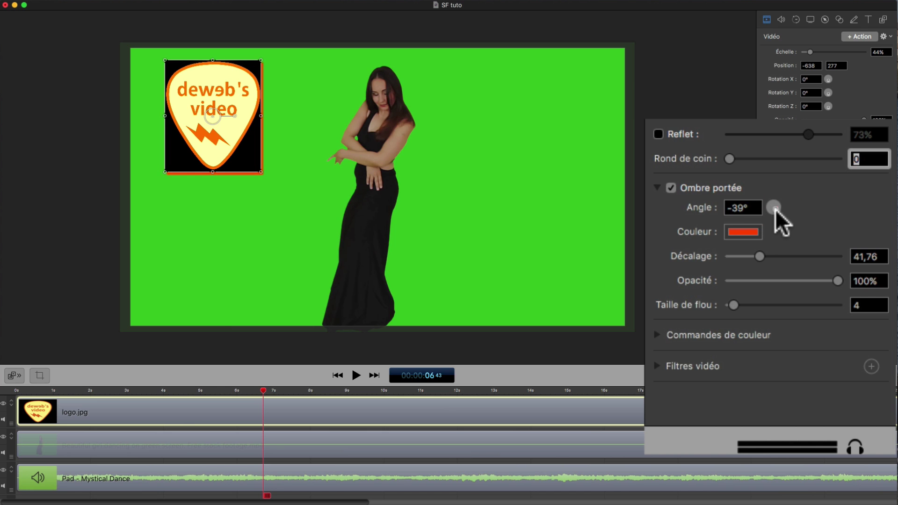
drag(757, 253, 855, 264)
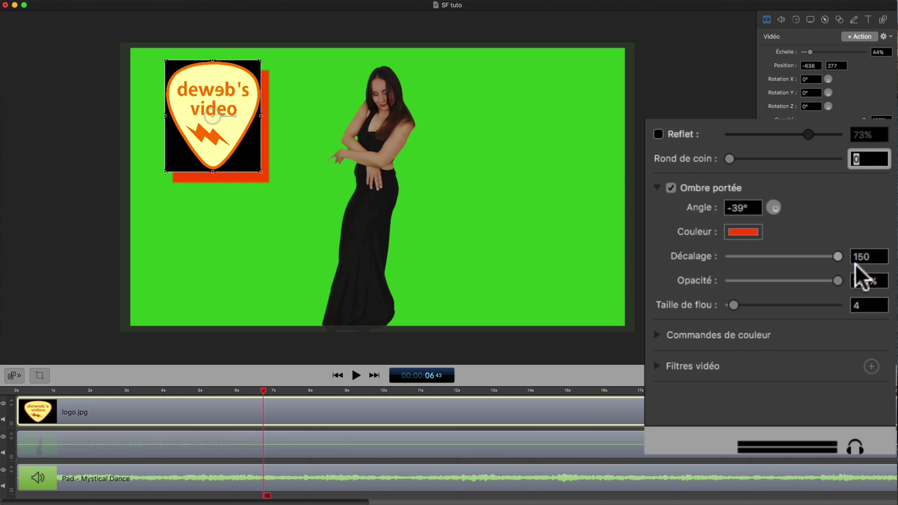
drag(855, 264, 752, 265)
mouse_move(838, 280)
mouse_down()
mouse_move(785, 282)
mouse_move(838, 281)
mouse_up()
drag(734, 304, 759, 298)
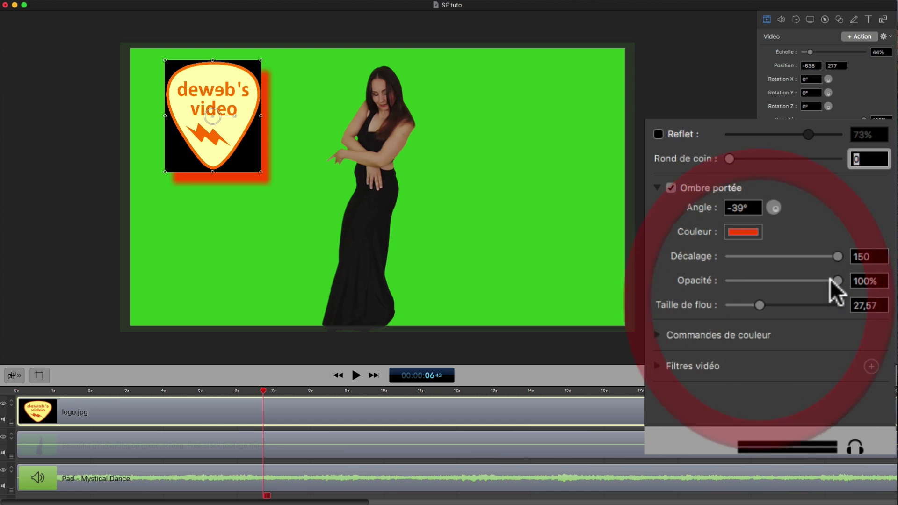
drag(830, 280, 807, 276)
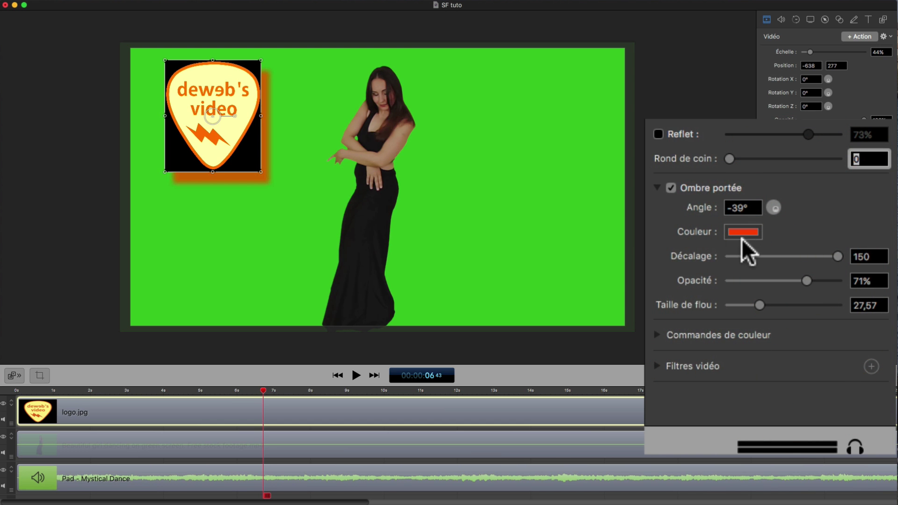
click(671, 187)
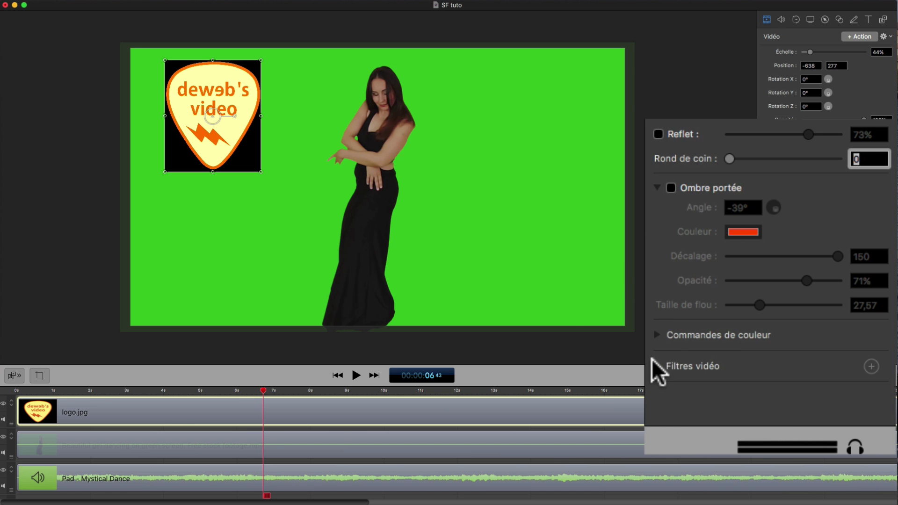
- Adjust the logo's saturation, brightness and contrast with the colour controls
click(657, 335)
scroll(641, 312, down, 2)
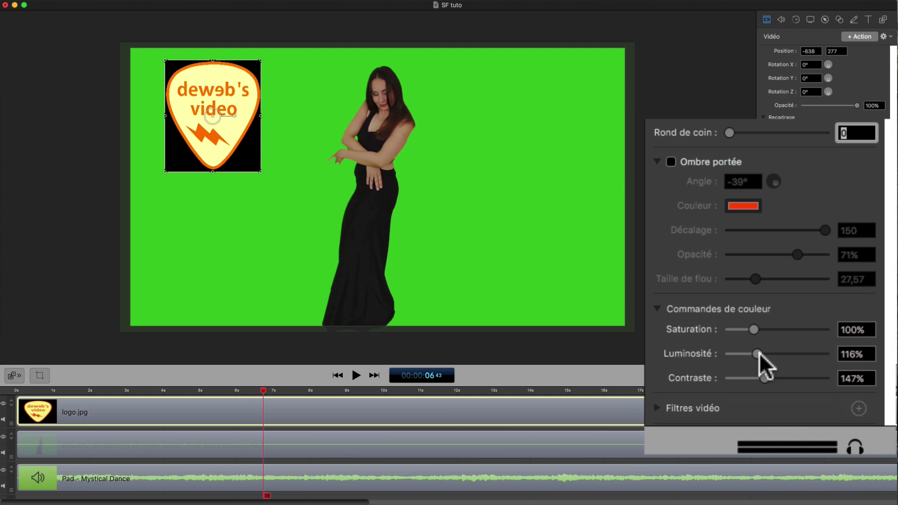
mouse_move(754, 329)
mouse_down()
mouse_move(798, 331)
mouse_move(755, 330)
mouse_up()
- Set the dancer clip's saturation to 108%, brightness to 78% and contrast to 125%
click(196, 447)
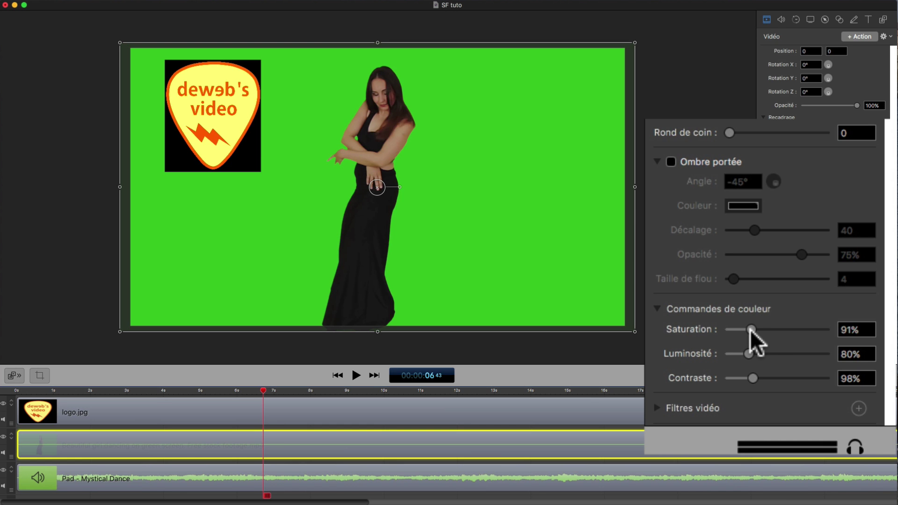
drag(751, 331, 748, 352)
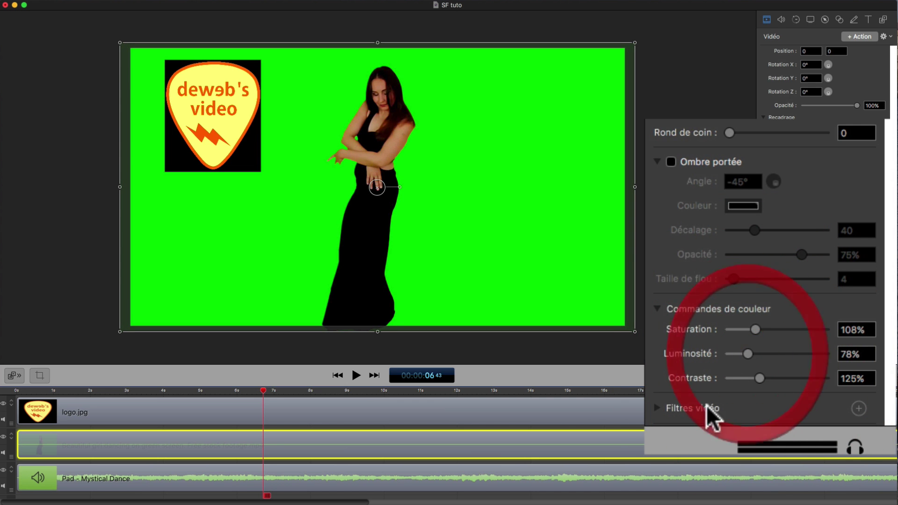
click(659, 310)
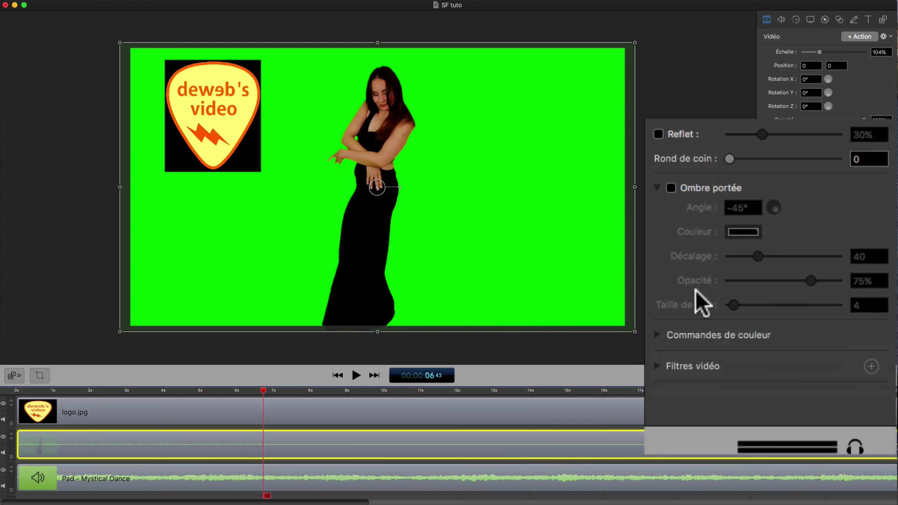
- Examine the video filters available for the logo clip, covering the built-in, colour effect, colour adjustment, stylize, distortion and blur categories
click(317, 408)
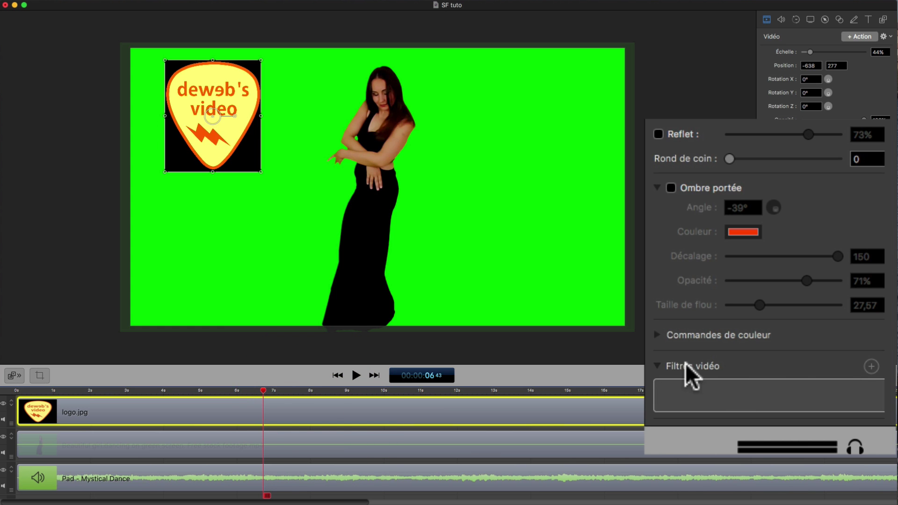
click(871, 367)
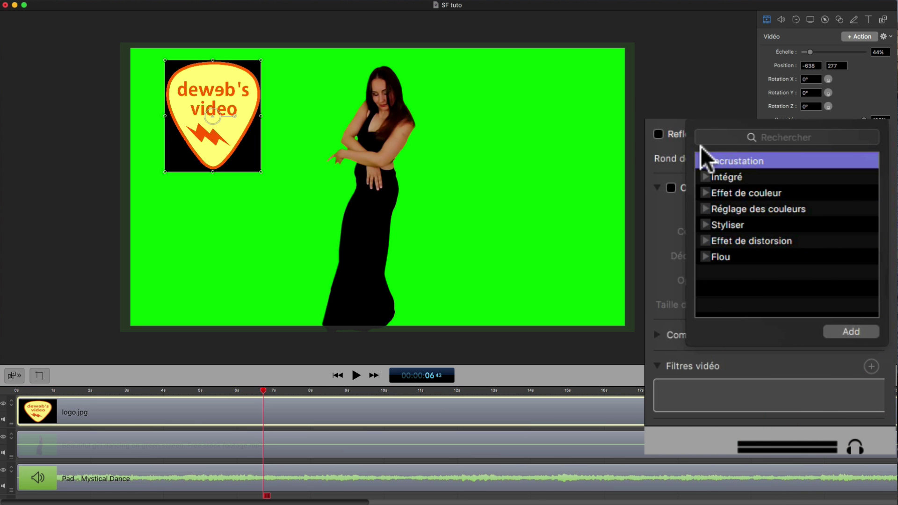
click(706, 177)
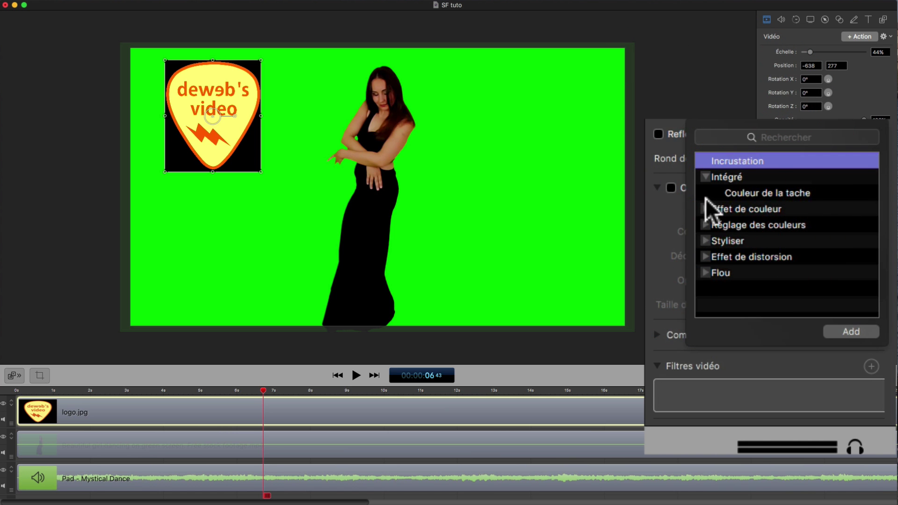
click(706, 208)
scroll(707, 211, down, 5)
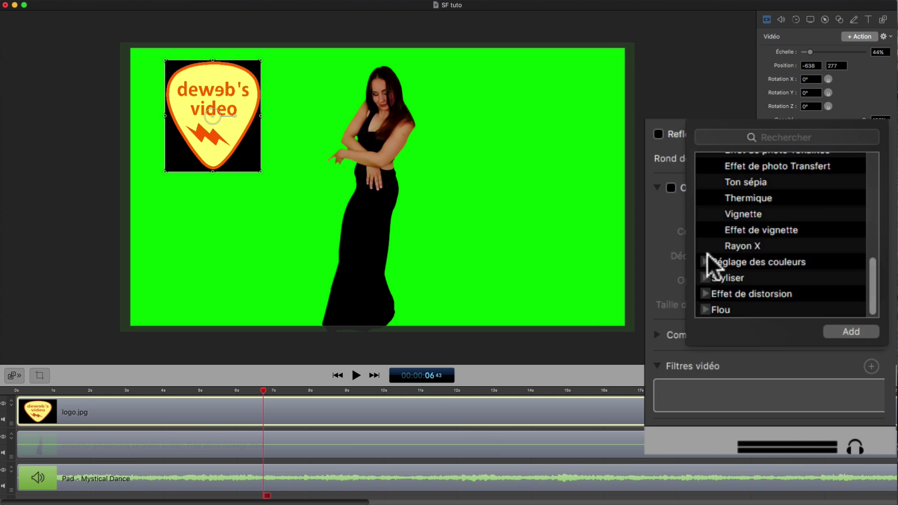
click(707, 262)
click(705, 277)
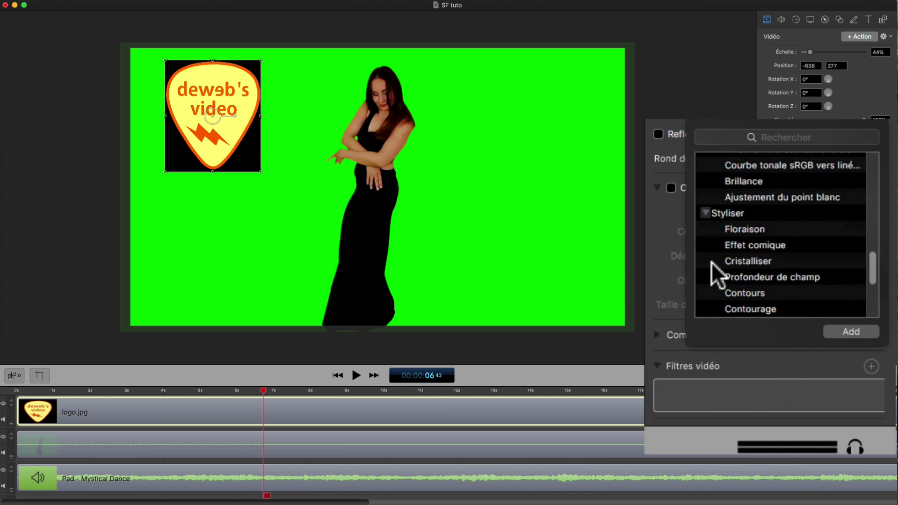
scroll(712, 264, down, 3)
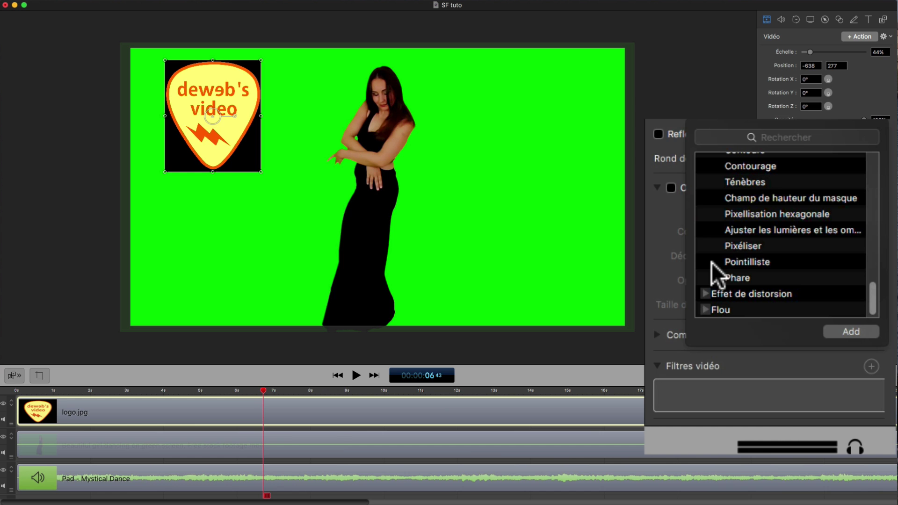
click(706, 293)
scroll(735, 271, down, 5)
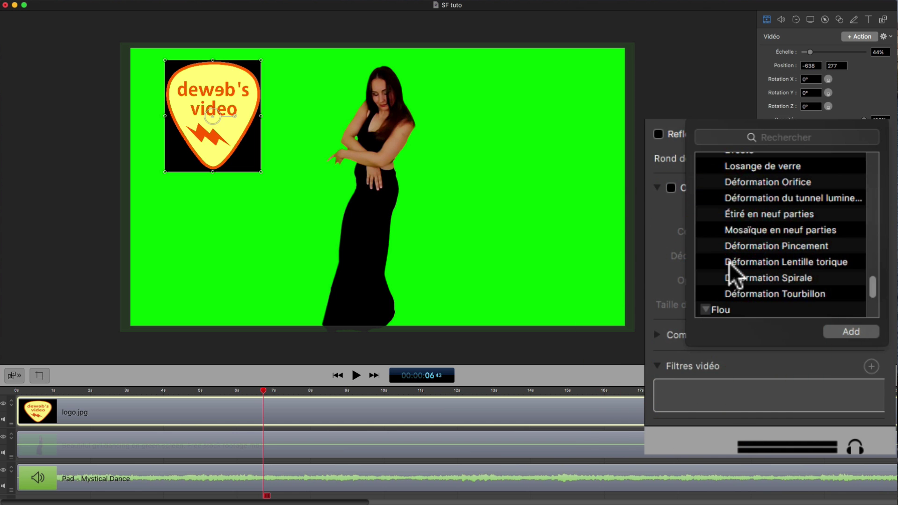
scroll(729, 262, up, 10)
scroll(730, 262, up, 6)
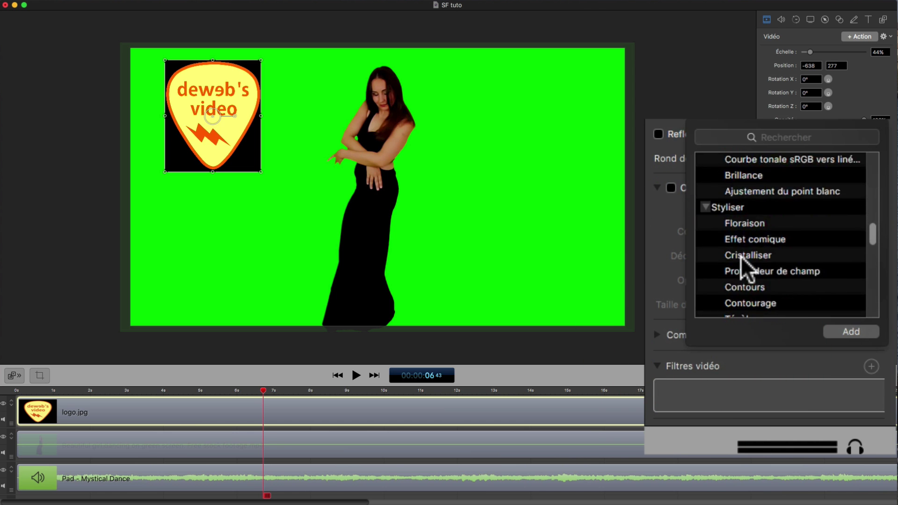
scroll(742, 256, up, 8)
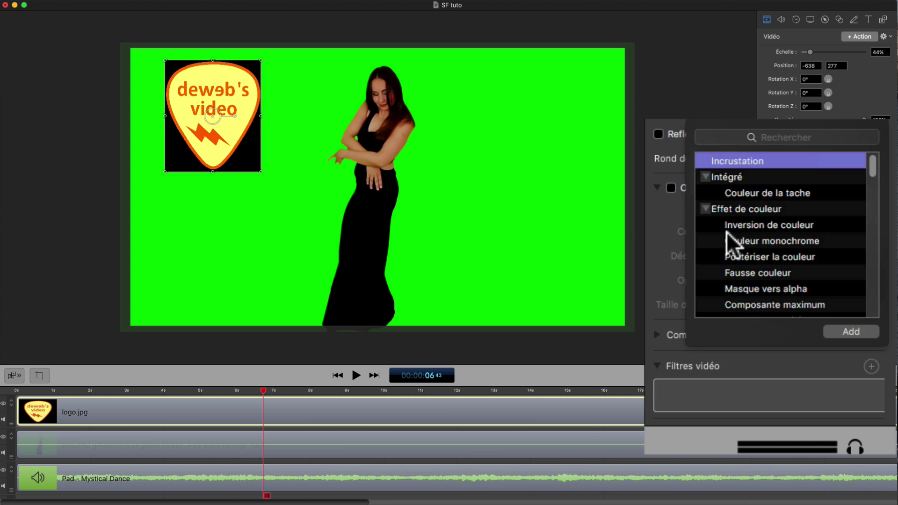
- Add the Incrustation filter to the logo clip and bring its settings into view
click(742, 159)
click(844, 330)
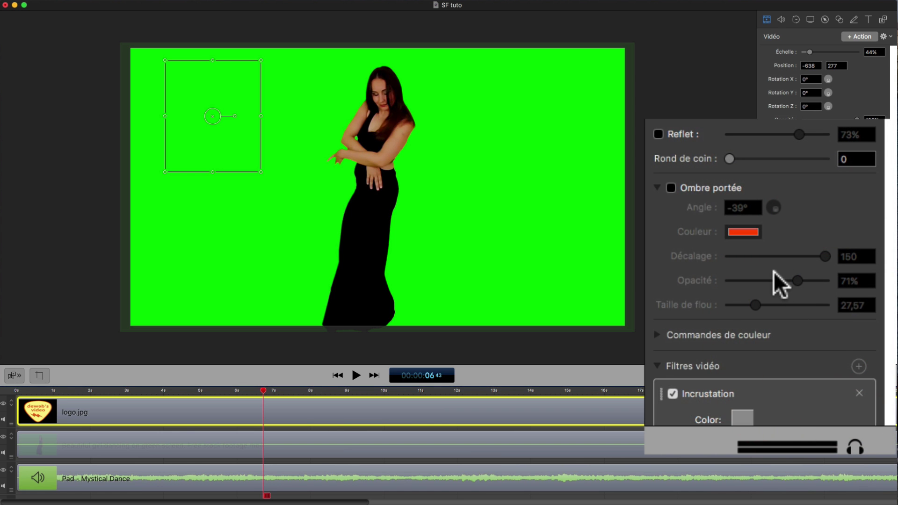
scroll(767, 274, down, 3)
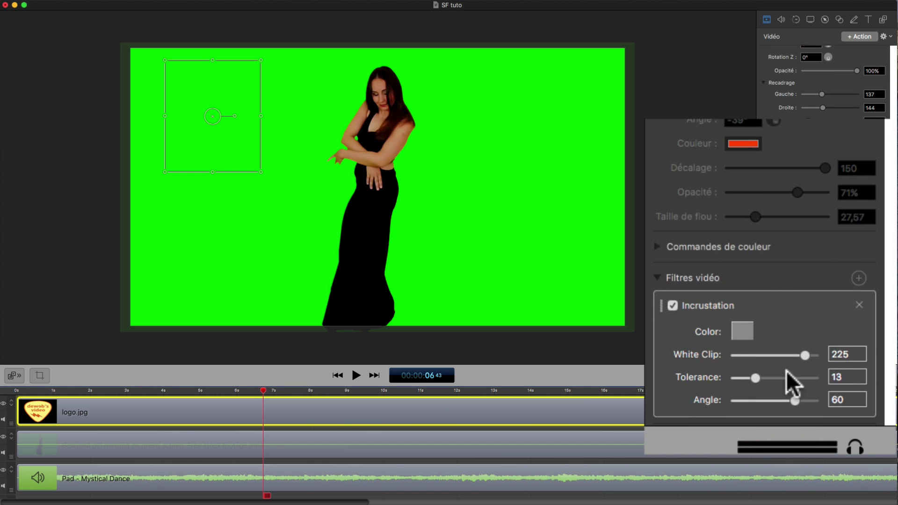
- Key out the logo's black background by setting the Incrustation filter's White Clip to 88, Tolerance to 9 and Angle to 32
drag(804, 352, 748, 352)
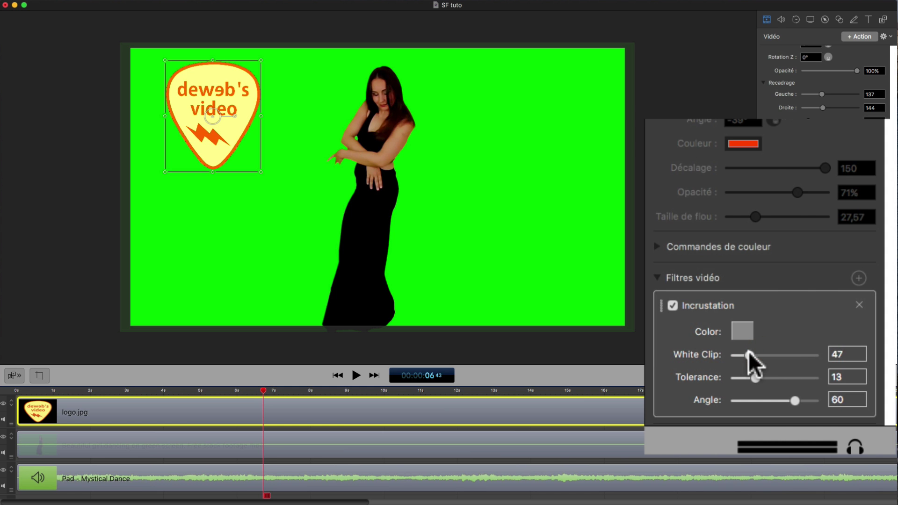
click(746, 332)
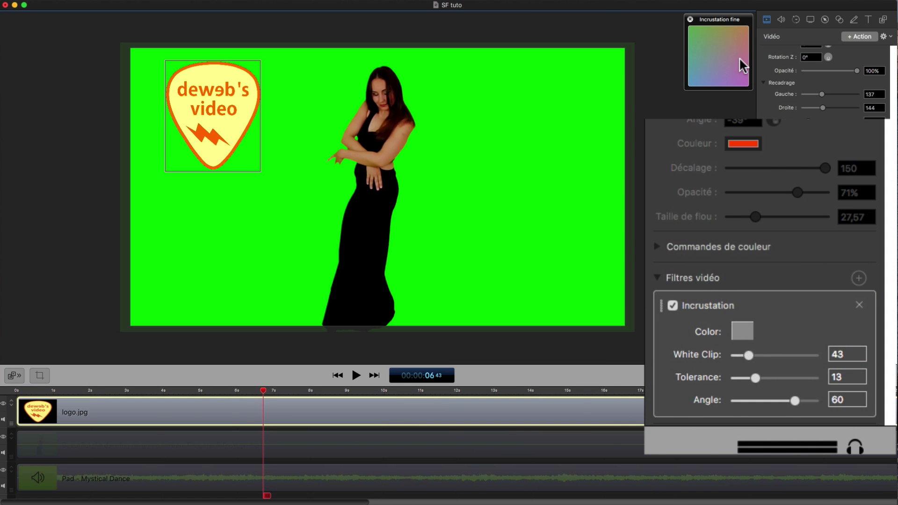
click(799, 323)
drag(748, 352, 751, 378)
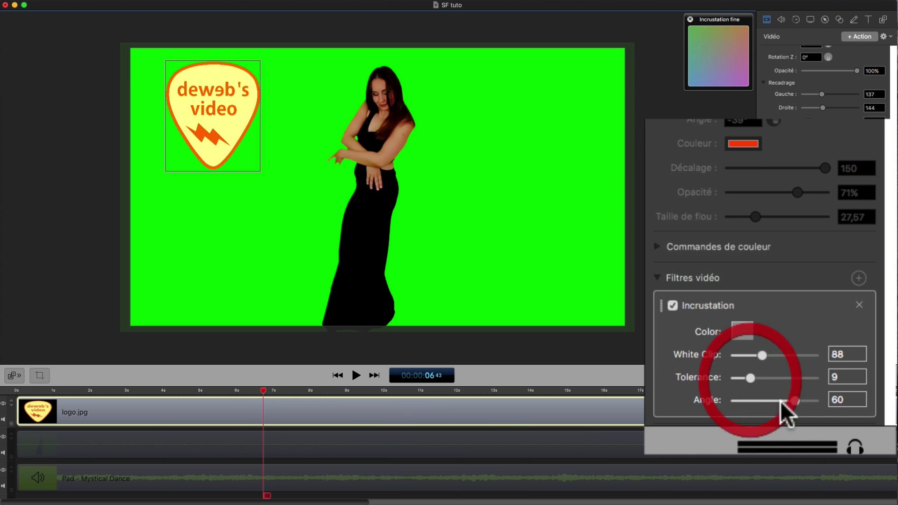
mouse_move(793, 401)
mouse_down()
mouse_move(715, 401)
mouse_move(767, 397)
mouse_up()
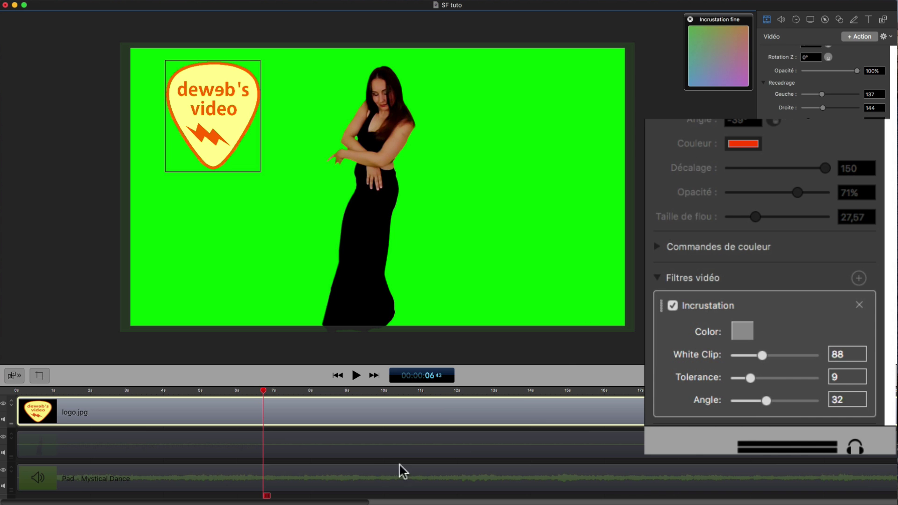
- Add the Incrustation filter to the green-screen dancer clip
click(379, 442)
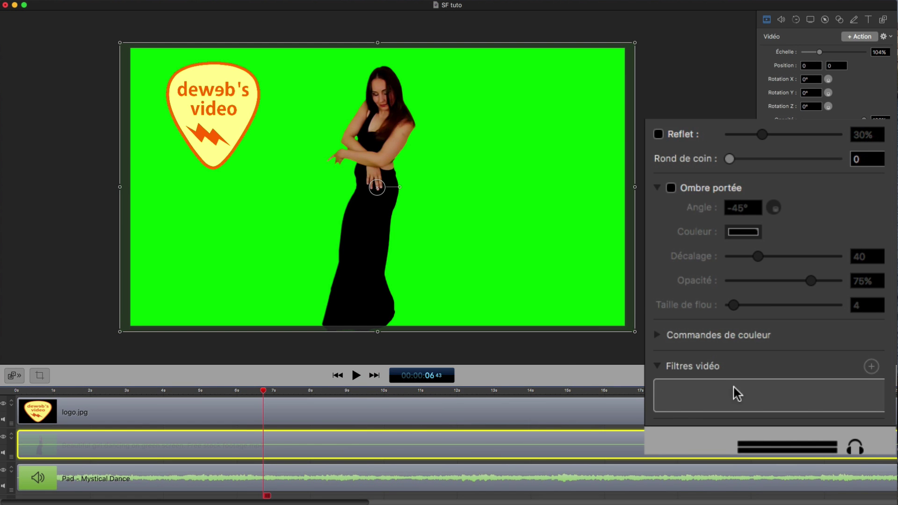
click(870, 366)
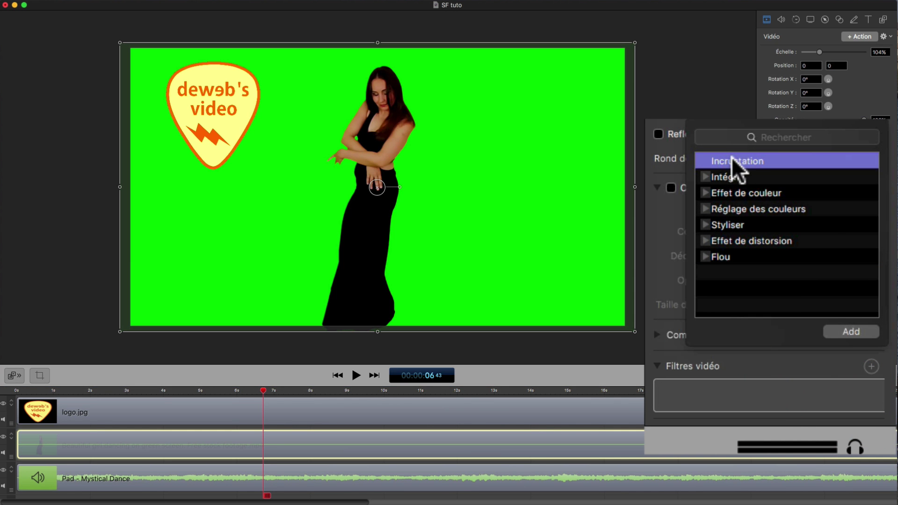
click(846, 331)
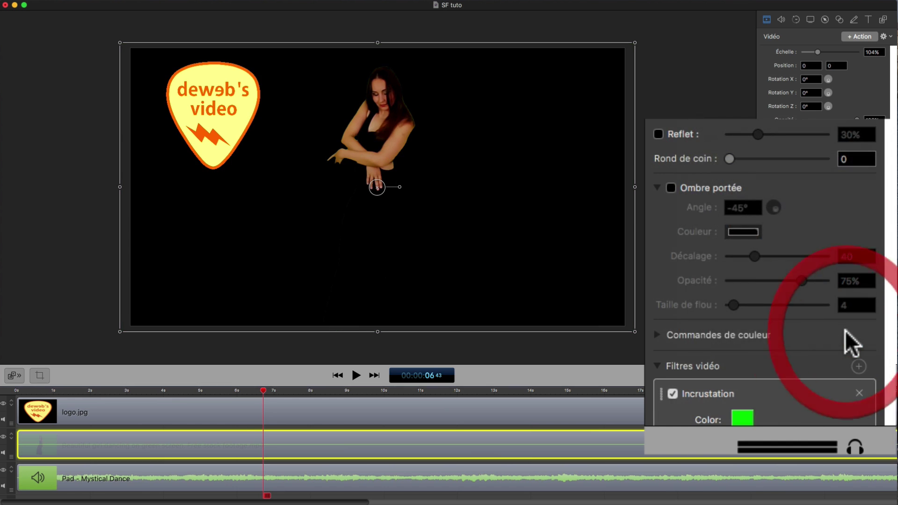
scroll(814, 352, down, 4)
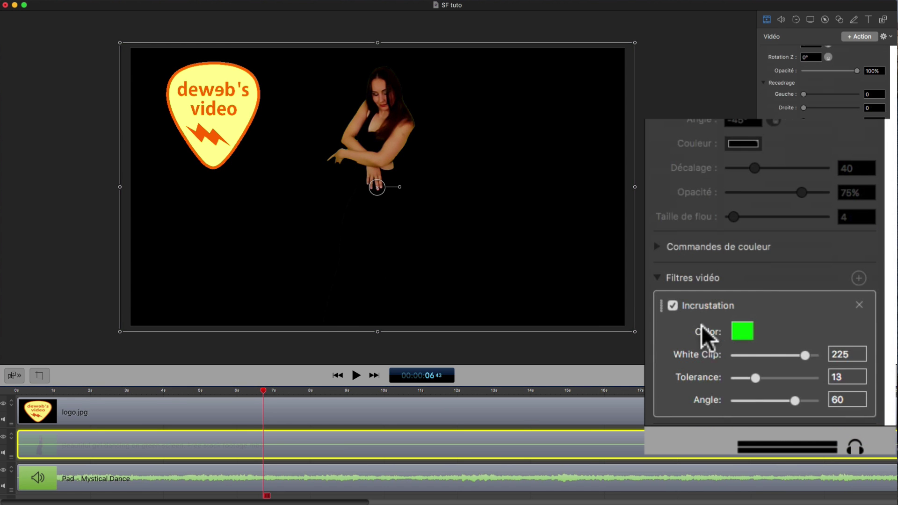
- Tune the dancer's Incrustation filter to White Clip 179, Tolerance 25 and Angle 80, playing the clip in between to check the key
drag(805, 353, 784, 353)
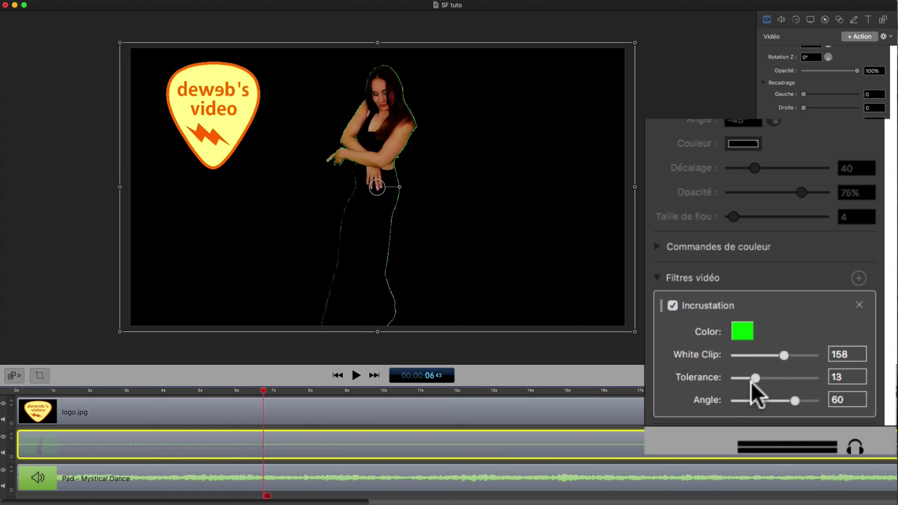
mouse_move(755, 379)
mouse_down()
mouse_move(778, 379)
mouse_move(748, 378)
mouse_up()
mouse_move(792, 399)
mouse_down()
mouse_move(730, 400)
mouse_move(821, 396)
mouse_move(803, 401)
mouse_up()
drag(779, 353, 788, 355)
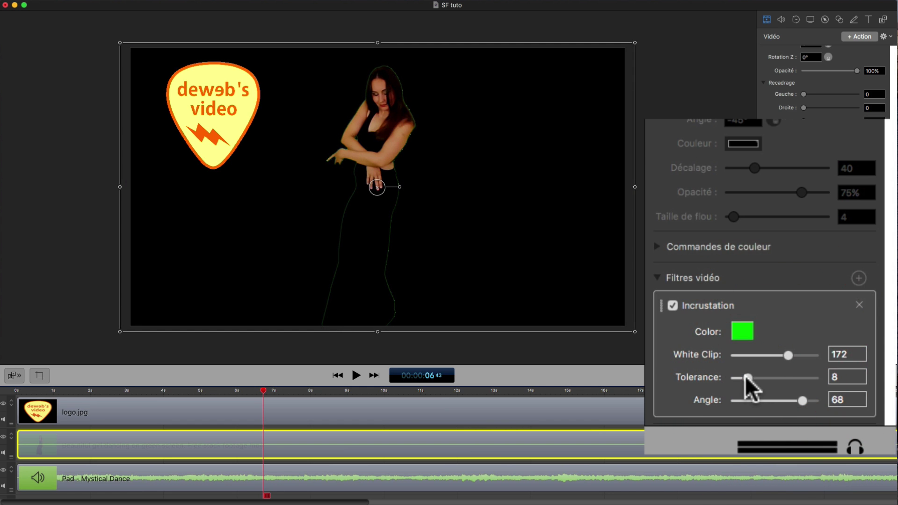
drag(747, 377, 764, 370)
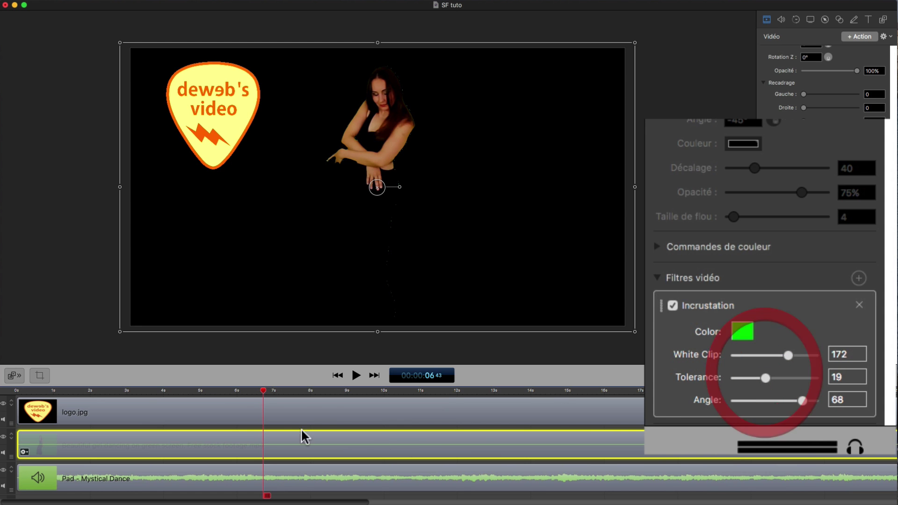
click(261, 389)
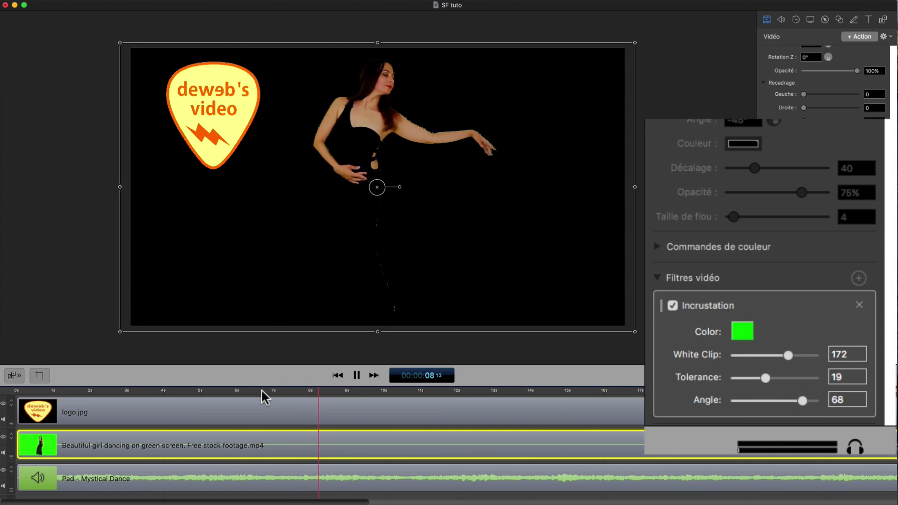
key(space)
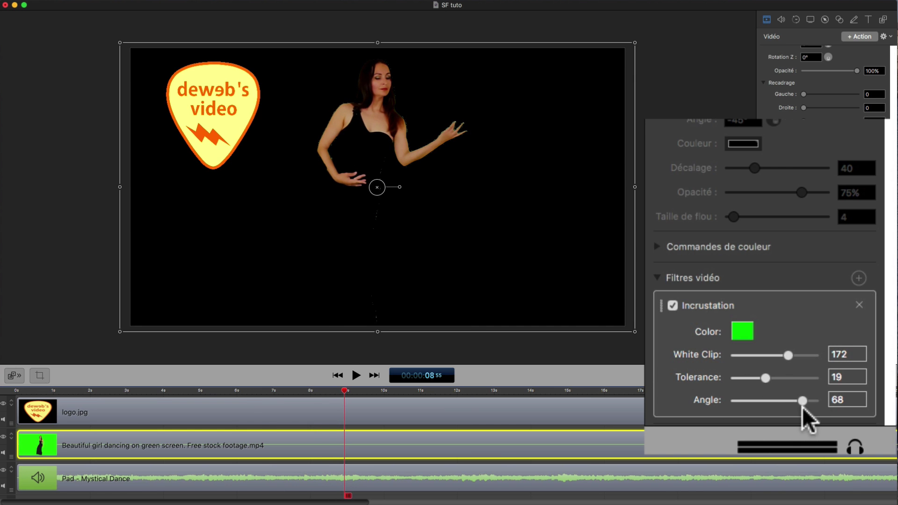
mouse_move(802, 401)
mouse_down()
mouse_move(692, 397)
mouse_move(819, 401)
mouse_up()
drag(764, 377, 788, 356)
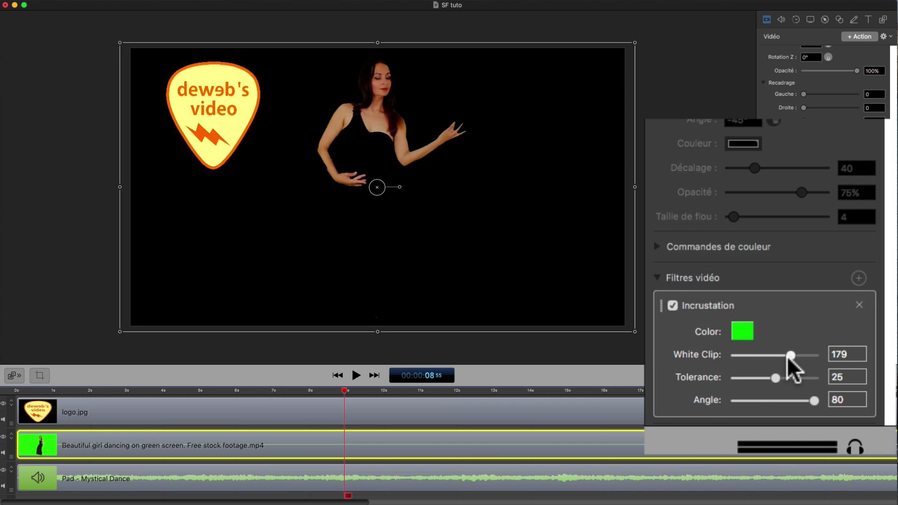
click(788, 357)
- Set the dancer clip's brightness to 85% and contrast to 90%, and play back the result from about 5 seconds
click(655, 243)
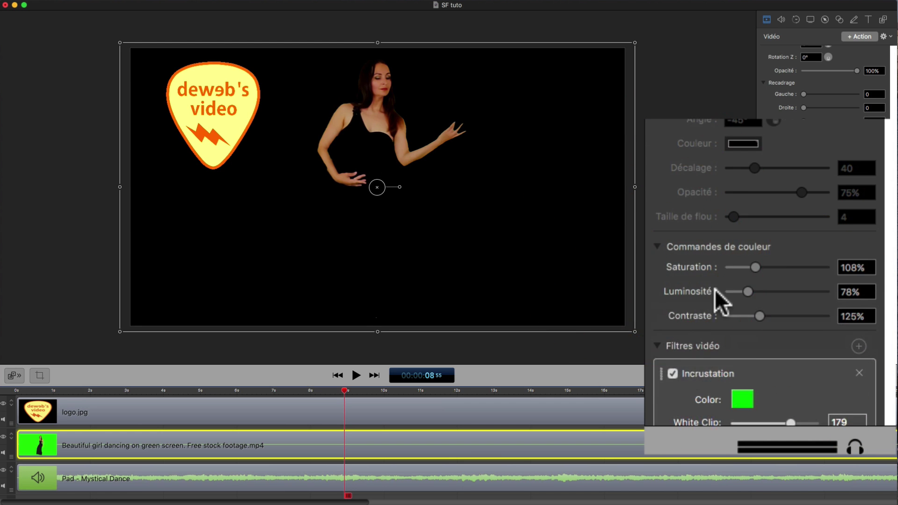
drag(745, 288, 751, 310)
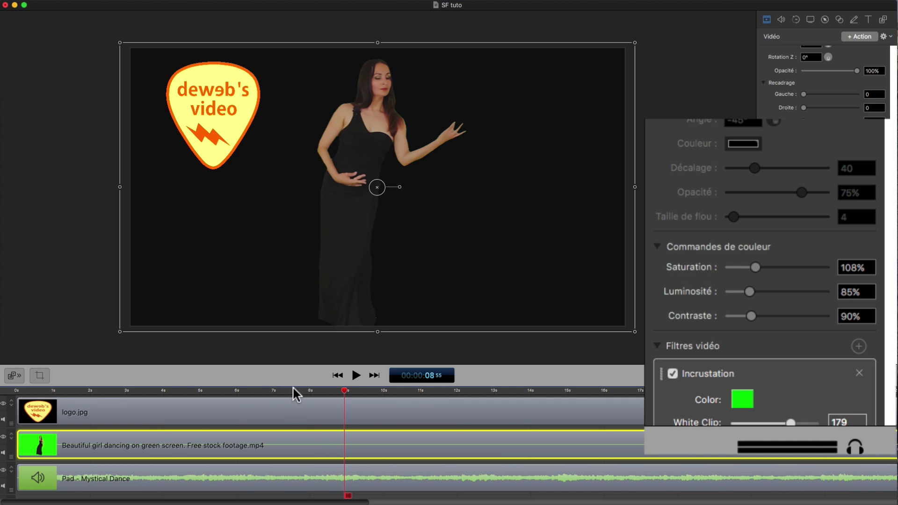
click(215, 390)
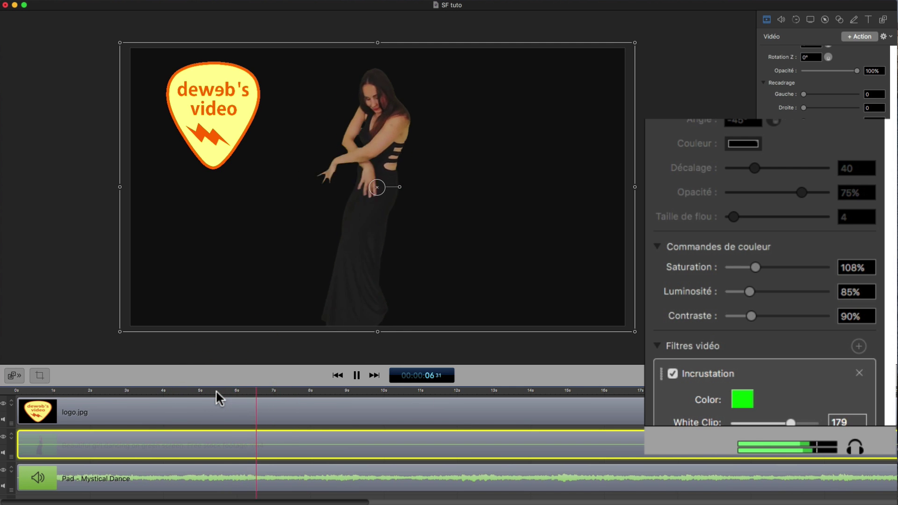
key(space)
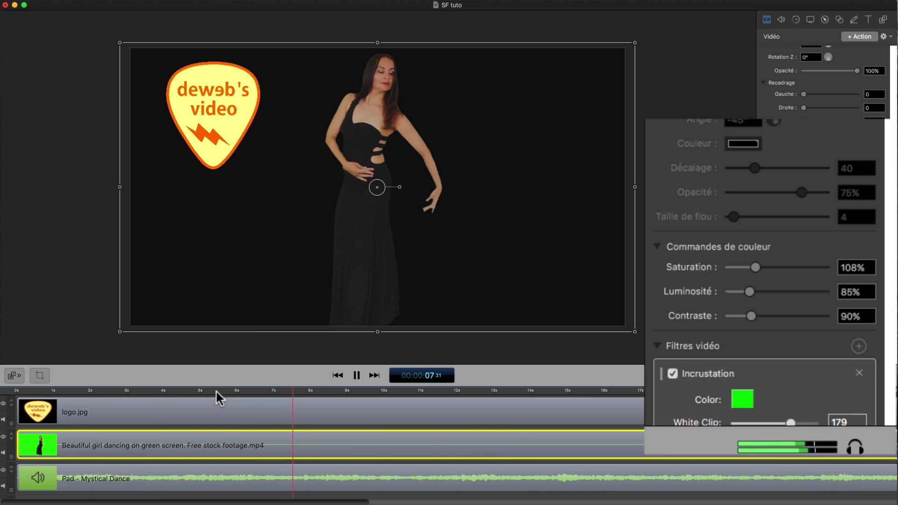
key(space)
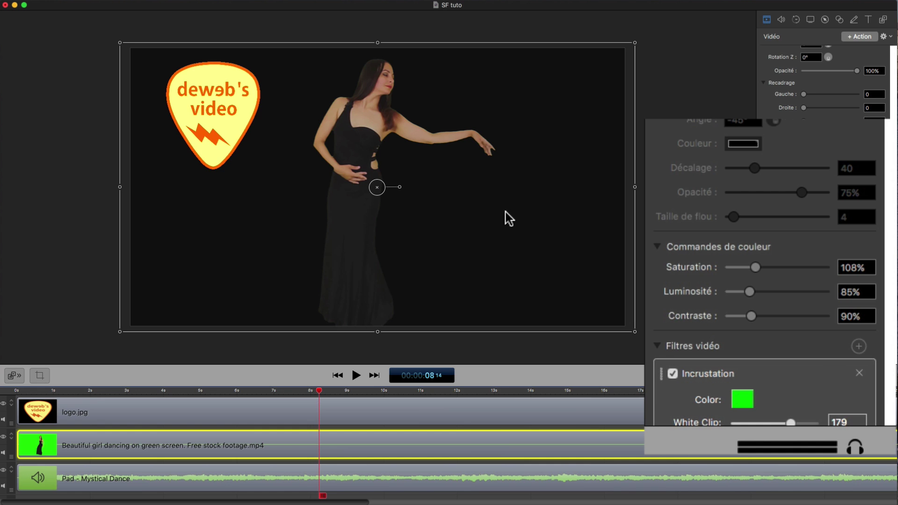
- Add a Gaussian blur filter (Flou gaussien) to the logo clip
scroll(810, 353, down, 3)
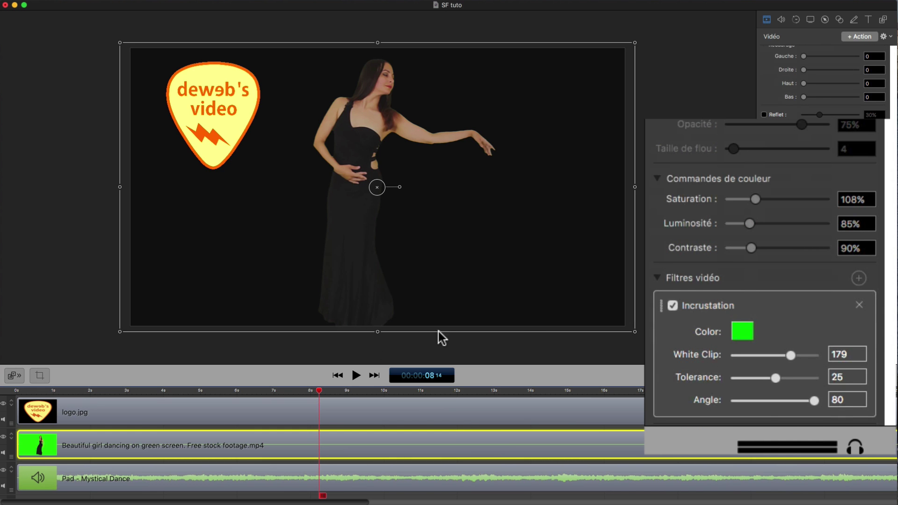
click(272, 410)
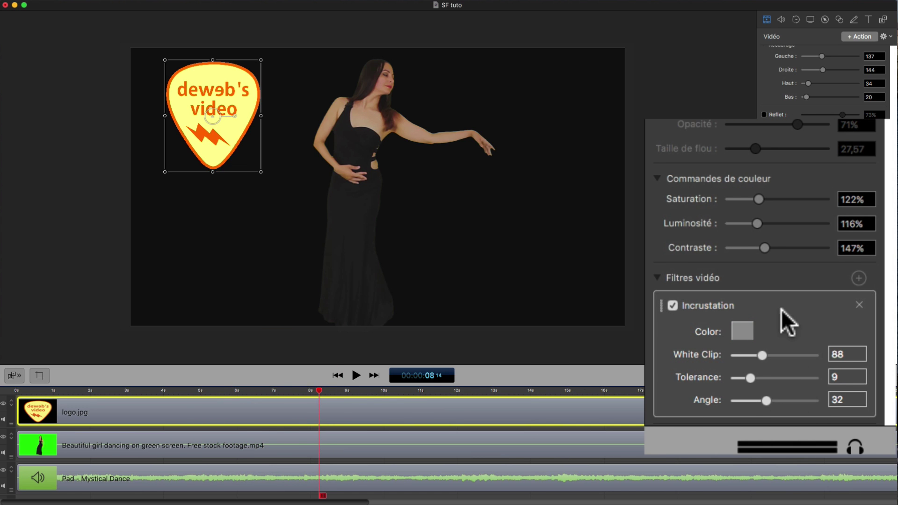
click(859, 278)
click(706, 169)
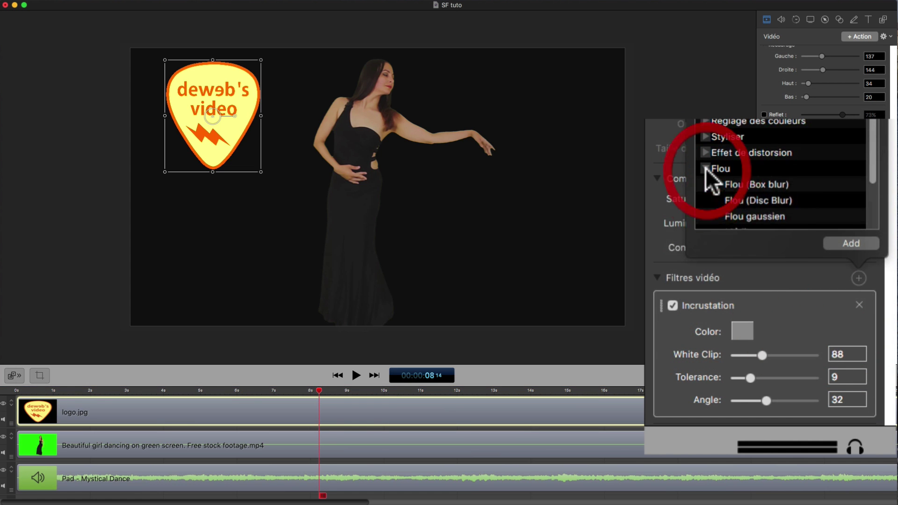
click(748, 217)
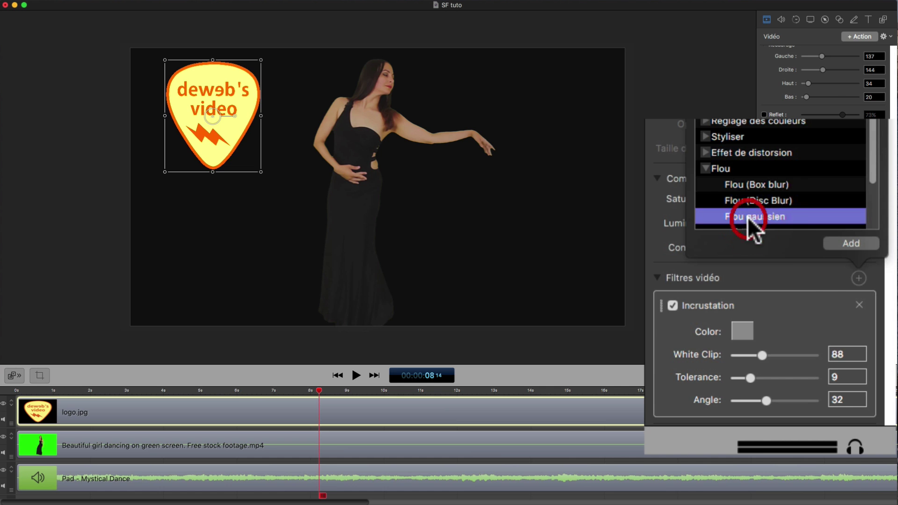
click(843, 243)
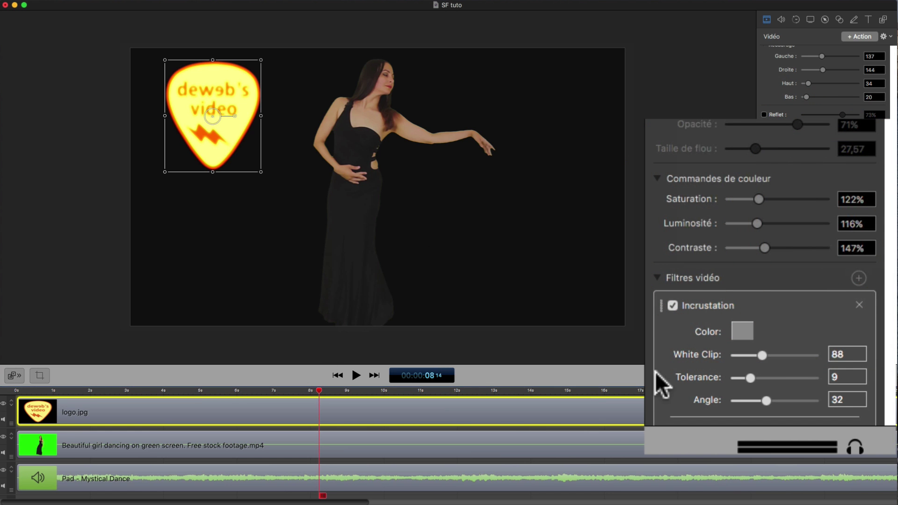
- Try a Gaussian blur radius of 29.3 on the logo, and set the radius to 0 with the playhead at about 2.7 seconds
scroll(777, 318, down, 3)
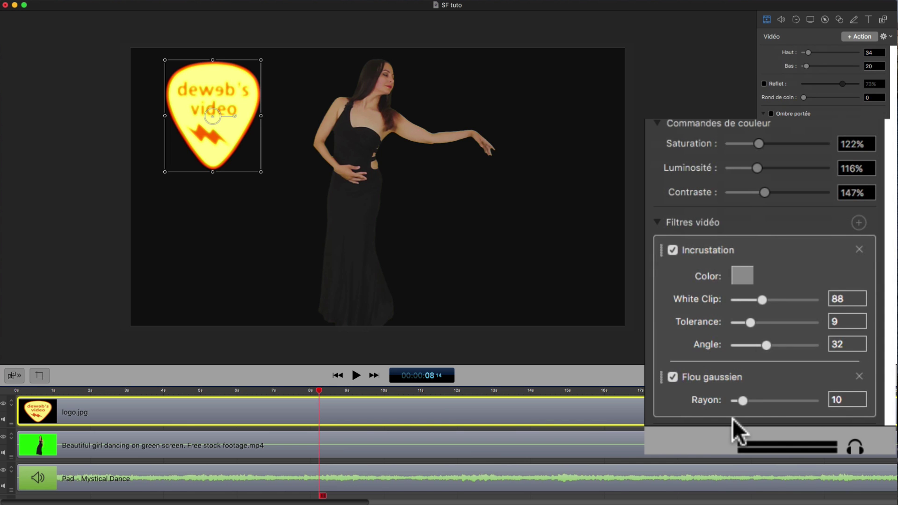
mouse_move(742, 400)
mouse_down()
mouse_move(762, 398)
mouse_move(738, 401)
mouse_move(755, 398)
mouse_up()
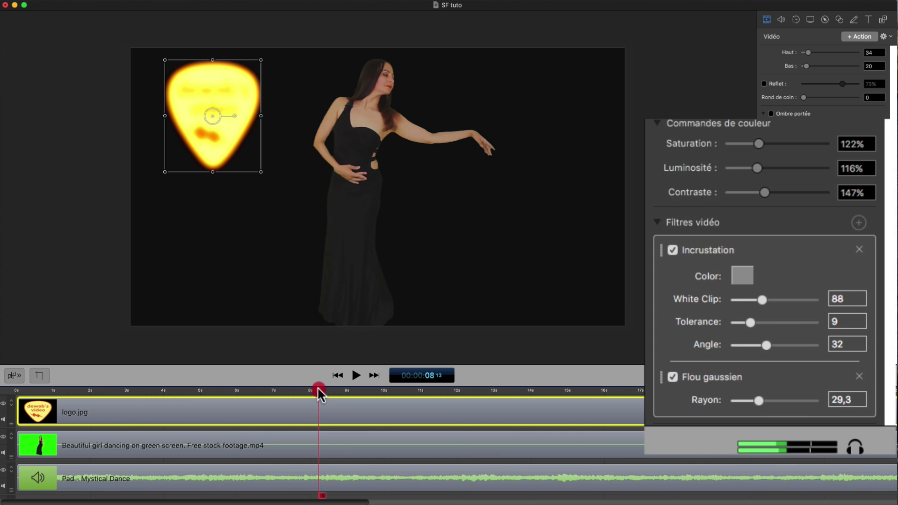
drag(318, 392, 115, 393)
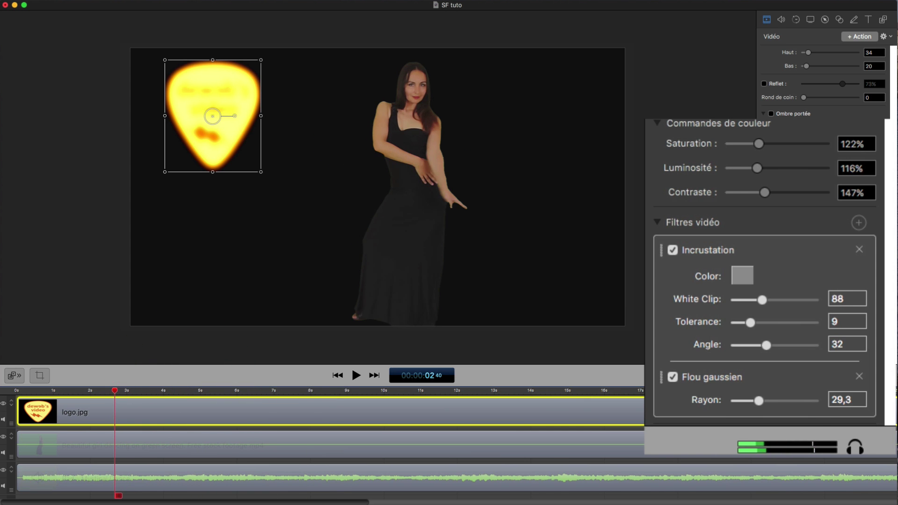
drag(759, 400, 665, 408)
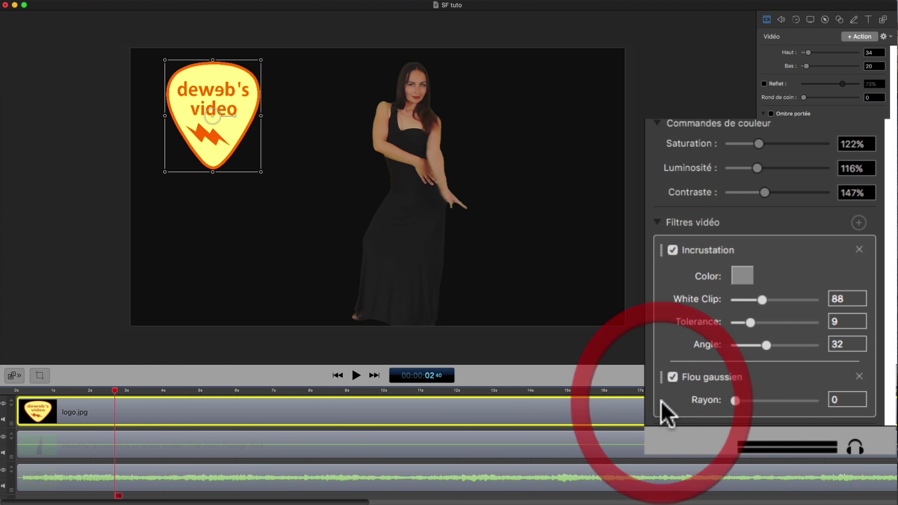
- Add a video action about 1.5 seconds long at the logo clip's start, and set the Gaussian blur radius to 36.2 at 0 seconds
click(863, 36)
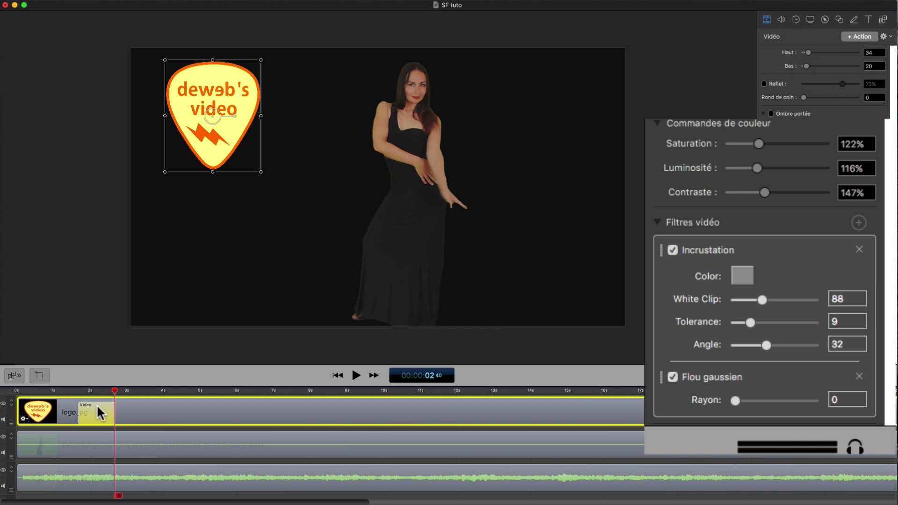
drag(96, 412, 70, 412)
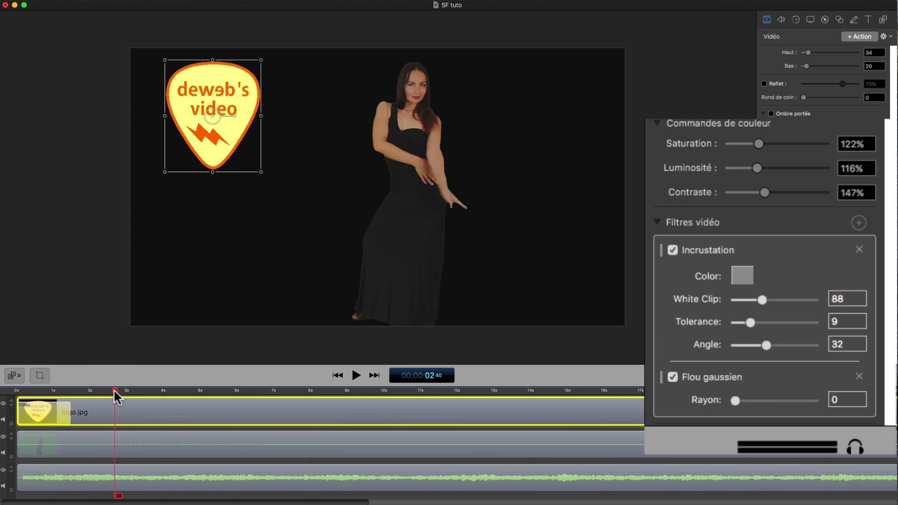
drag(114, 391, 17, 392)
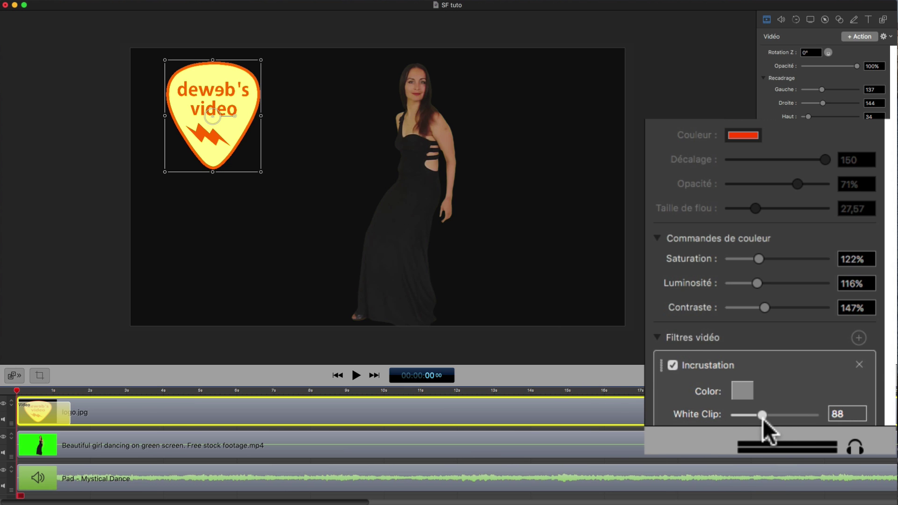
scroll(785, 373, down, 5)
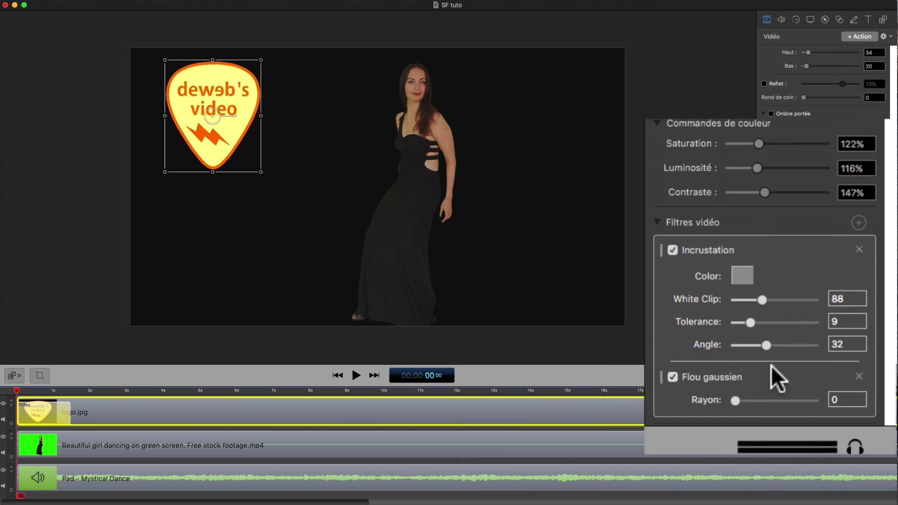
drag(734, 400, 764, 400)
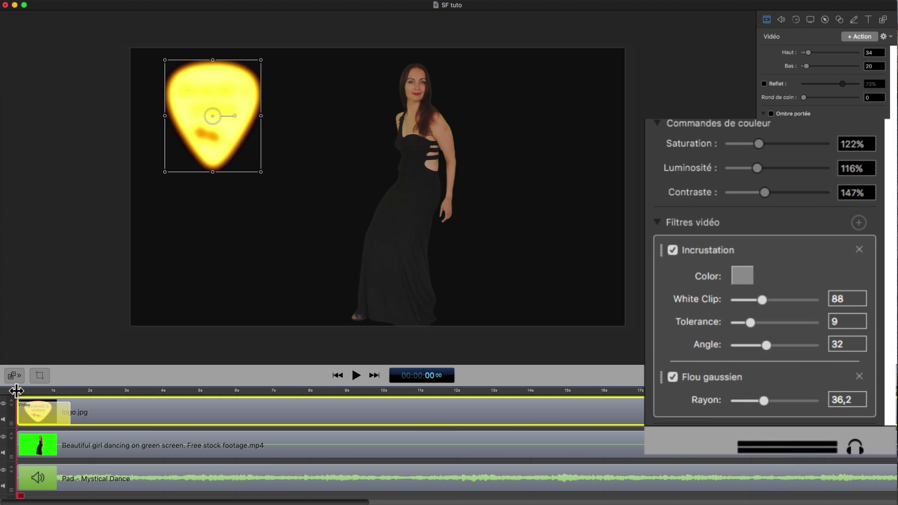
- Play the first two seconds from the start to check the logo's blur-to-sharp animation
mouse_move(16, 391)
mouse_down()
mouse_move(73, 395)
mouse_move(2, 394)
mouse_up()
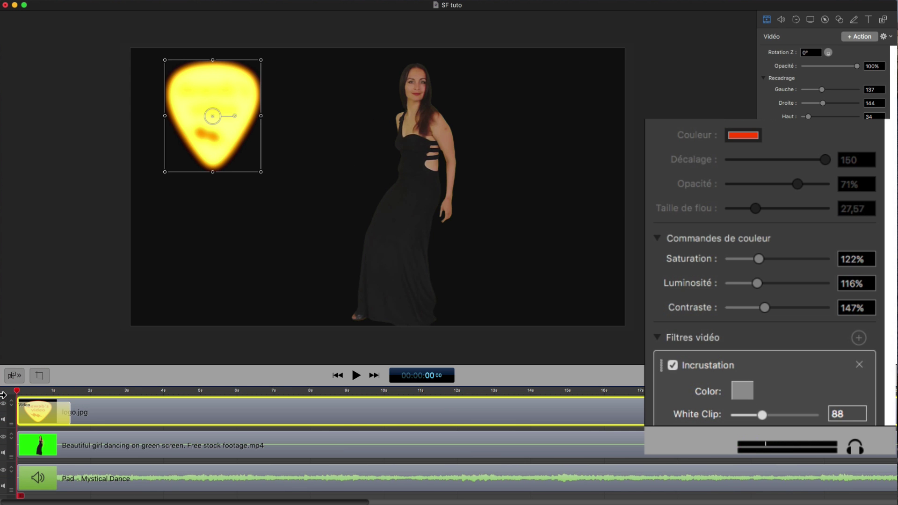
key(space)
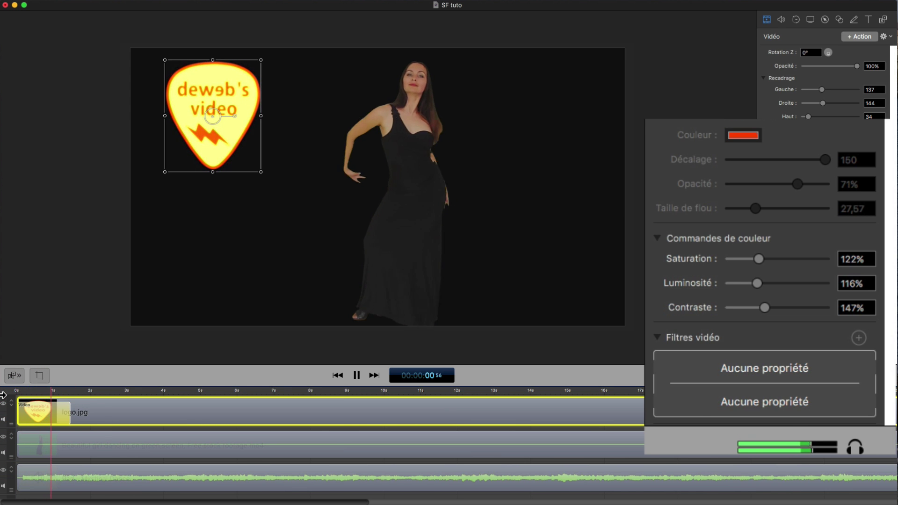
key(space)
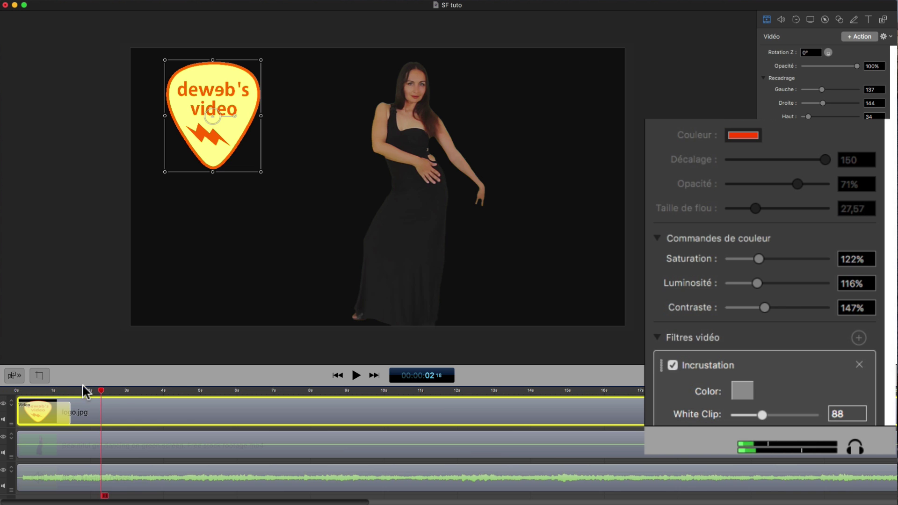
- Return to the start of the timeline and set the logo's scale to 0 there
drag(100, 390, 2, 394)
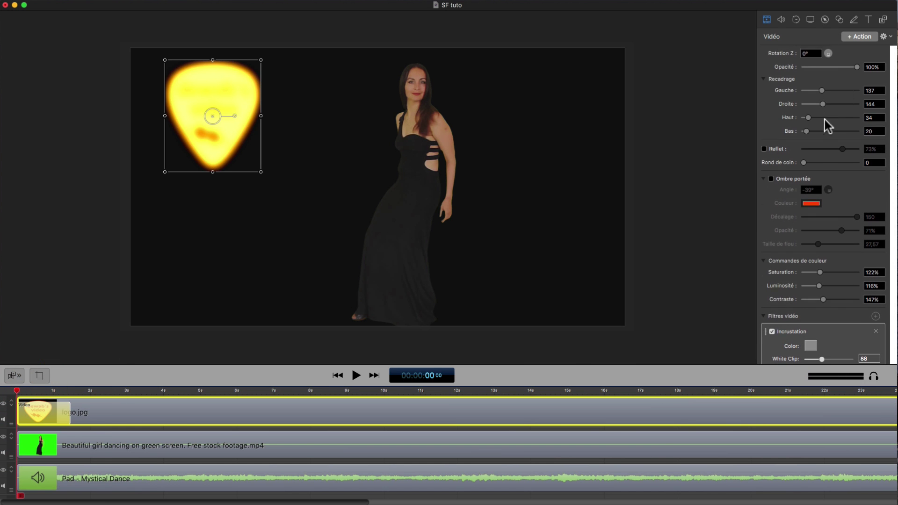
scroll(824, 124, up, 3)
drag(810, 52, 758, 50)
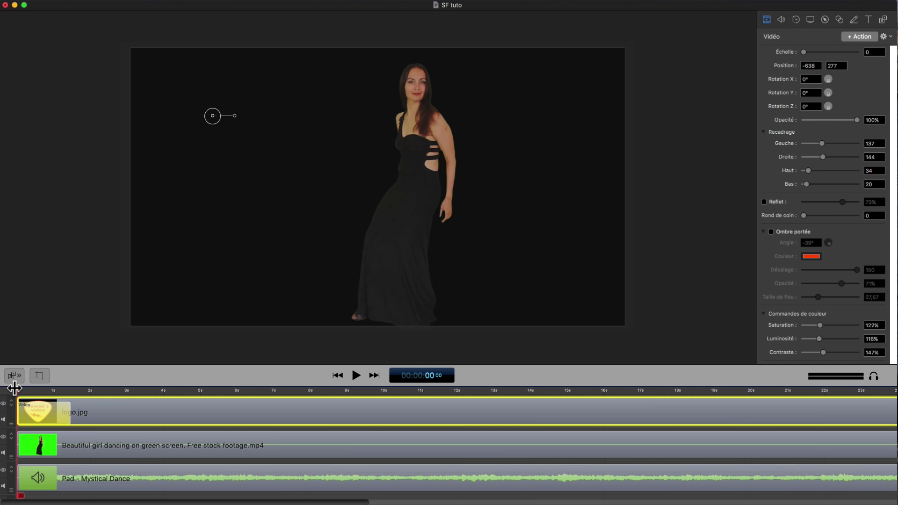
- Play the opening from 0 seconds to check the logo growing in together with the blur animation
key(space)
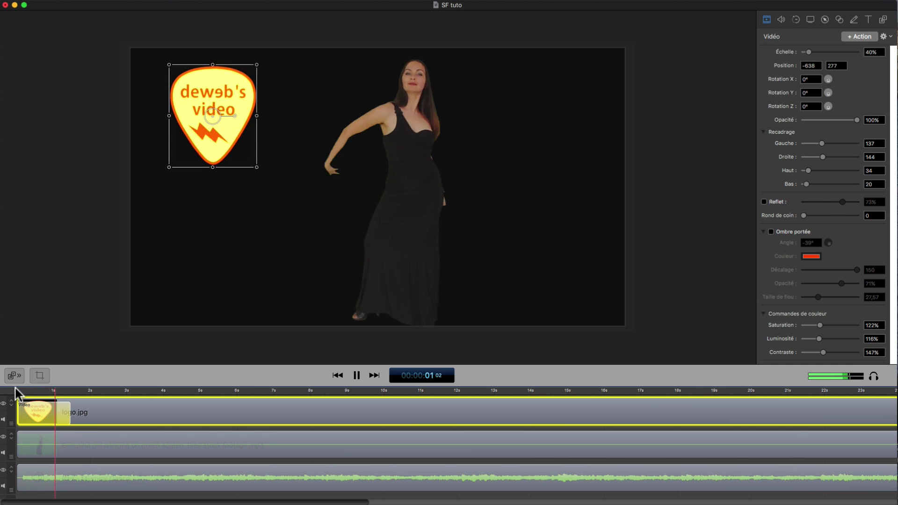
key(space)
mouse_move(81, 390)
mouse_down()
mouse_move(36, 397)
mouse_move(78, 396)
mouse_up()
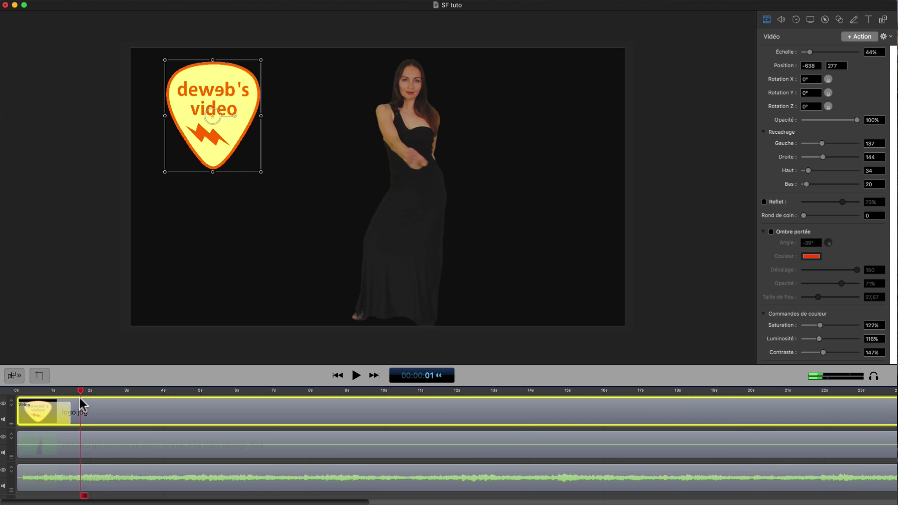